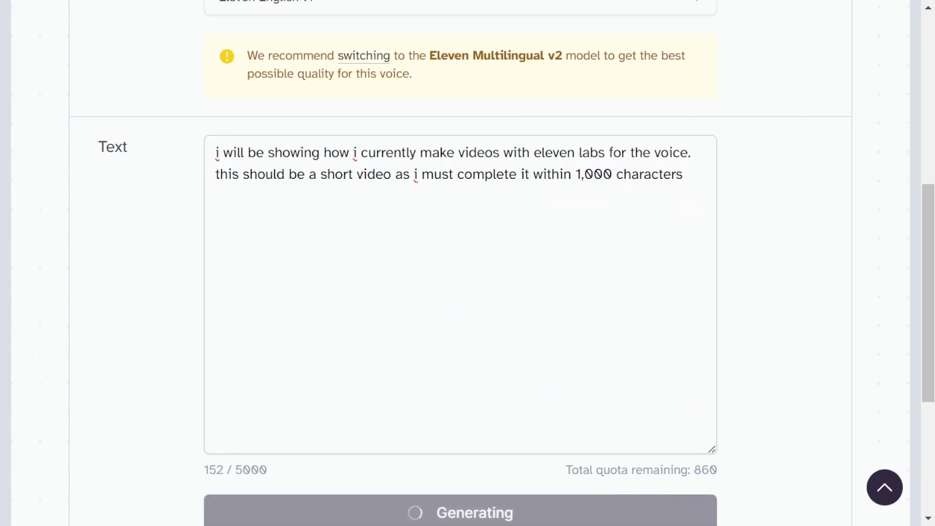
Step: Lower the voice stability to 15% and generate speech for the text "just for fun, i will reduce the stability so it sounds even more crazy"
left_click_drag(693, 470, 720, 473)
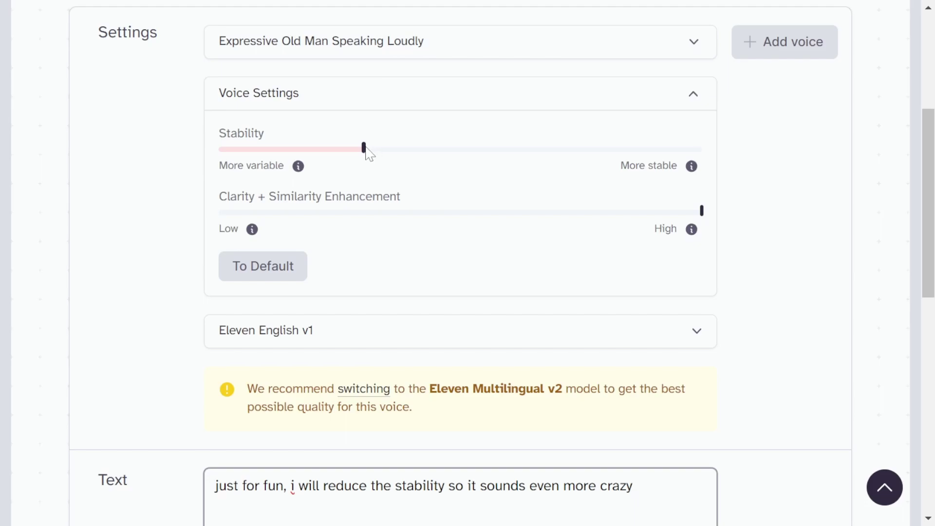
mouse_move(300, 168)
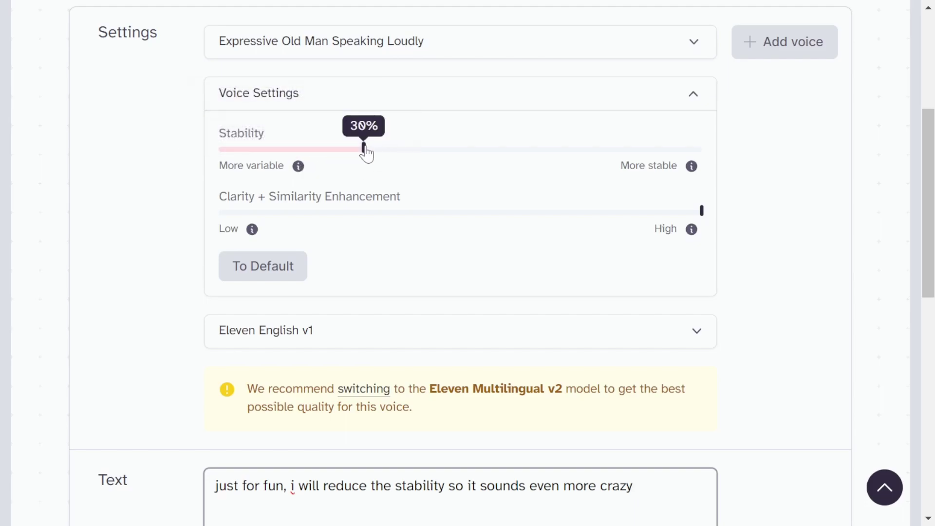
left_click_drag(365, 152, 291, 151)
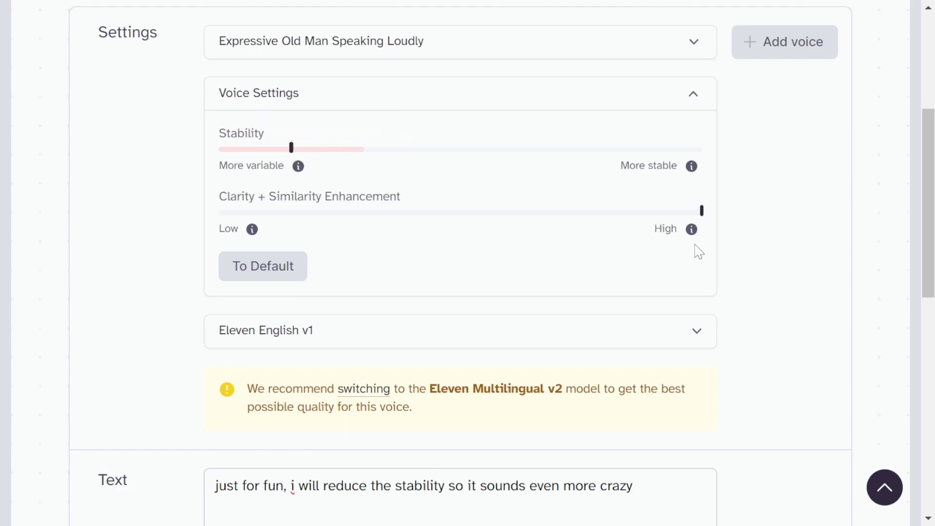
scroll(812, 229, "down", 5)
scroll(809, 229, "down", 2)
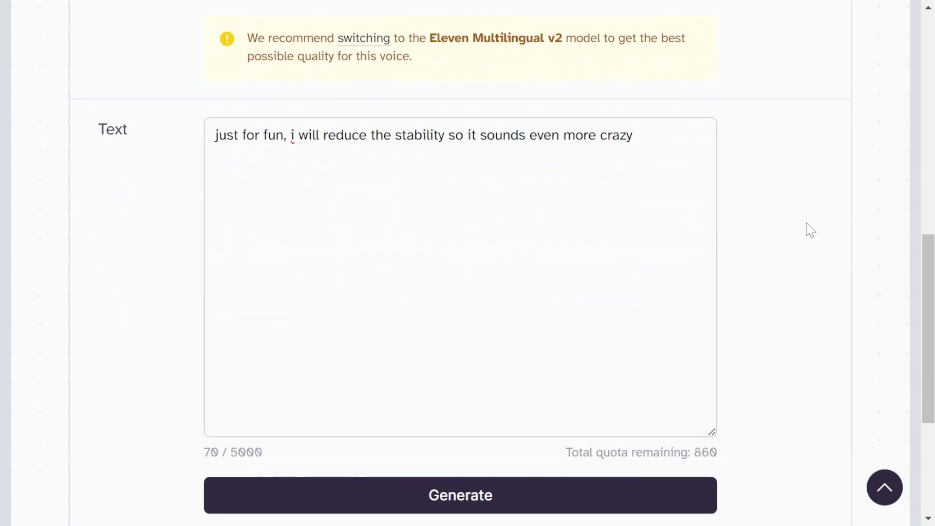
left_click(542, 495)
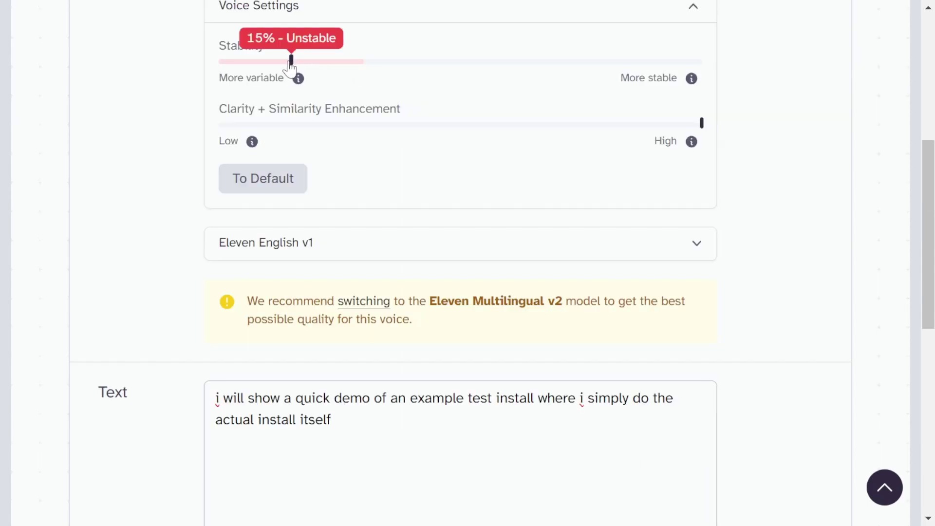
Step: Reduce the stability to 7% and generate speech for the text about showing a quick demo of an example test install
left_click_drag(290, 60, 250, 73)
scroll(852, 210, "down", 5)
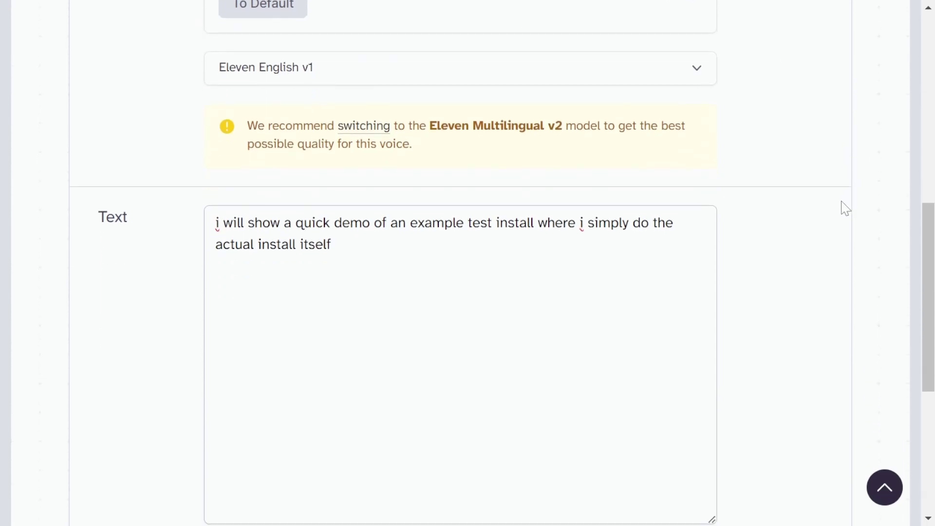
left_click(476, 497)
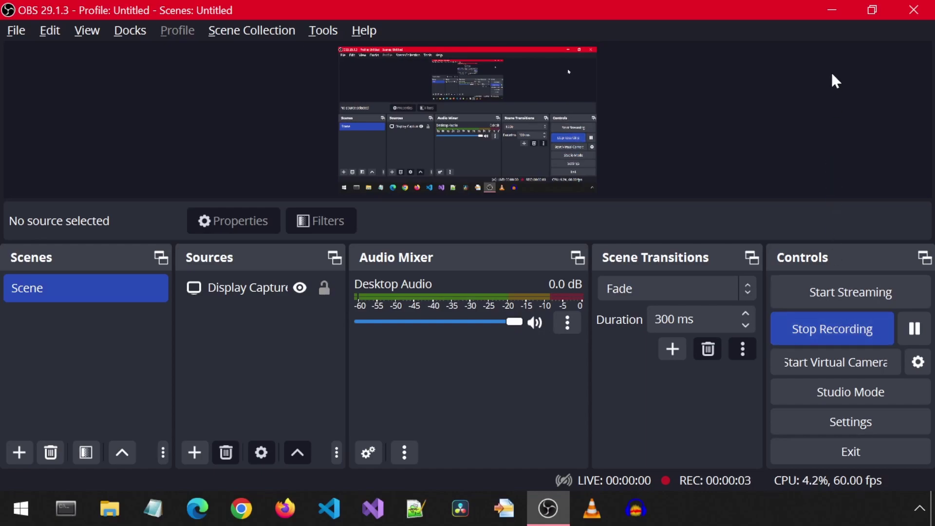
Step: Minimize OBS, run "install some random stuff" in a new Anaconda Prompt, and exit the prompt
left_click(834, 11)
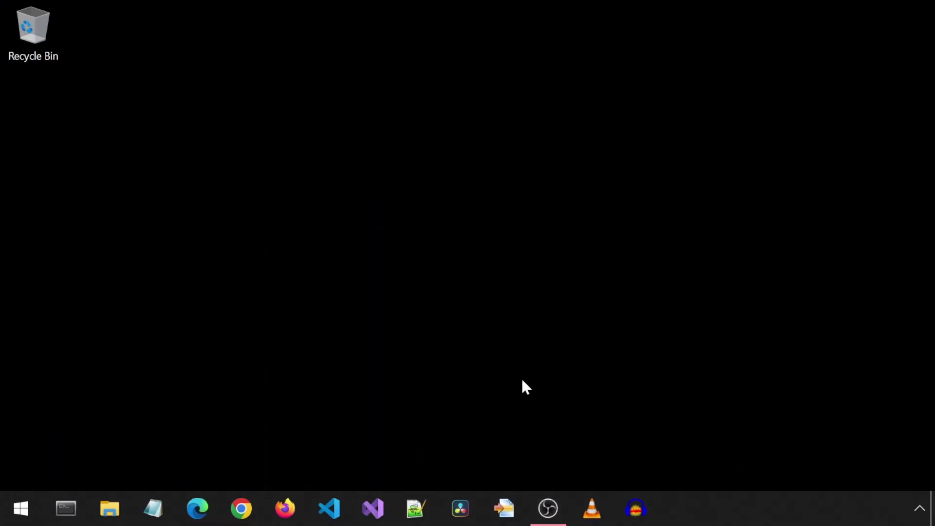
left_click(72, 505)
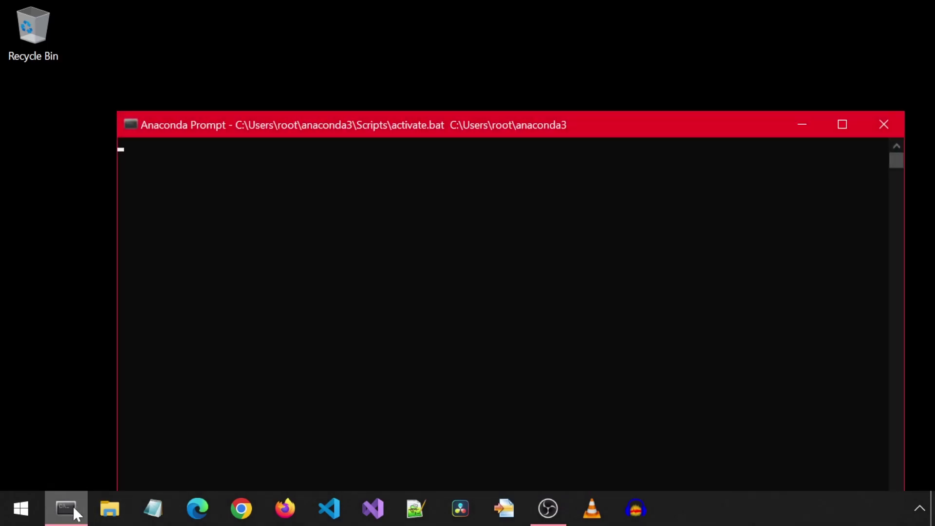
left_click_drag(273, 125, 232, 48)
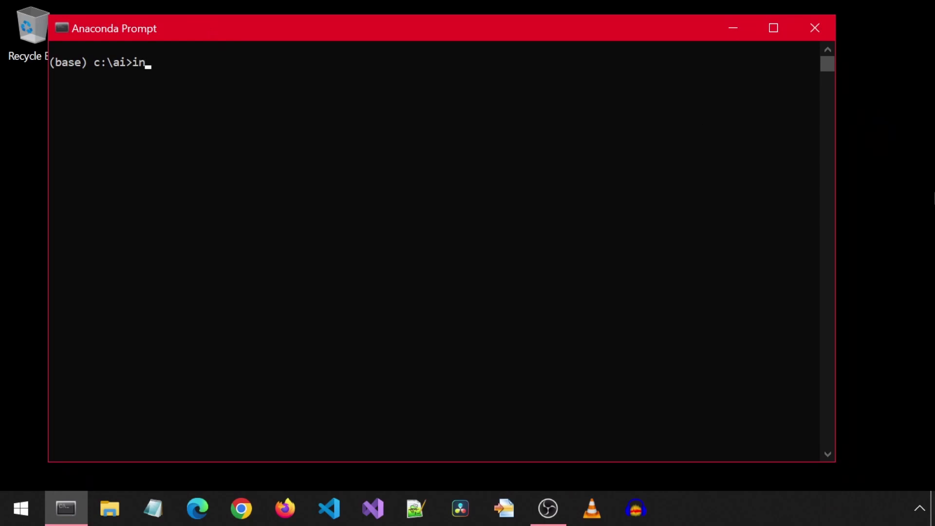
type("install some random stuff")
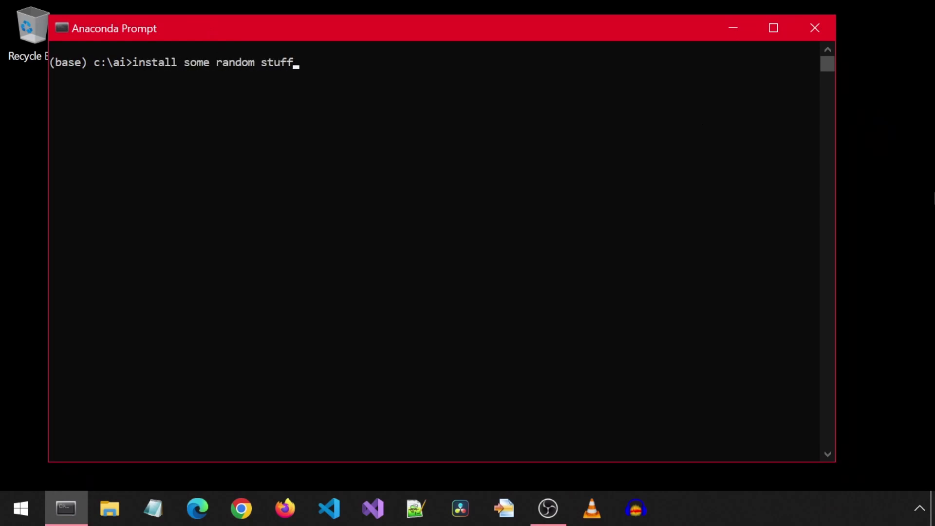
key("Return")
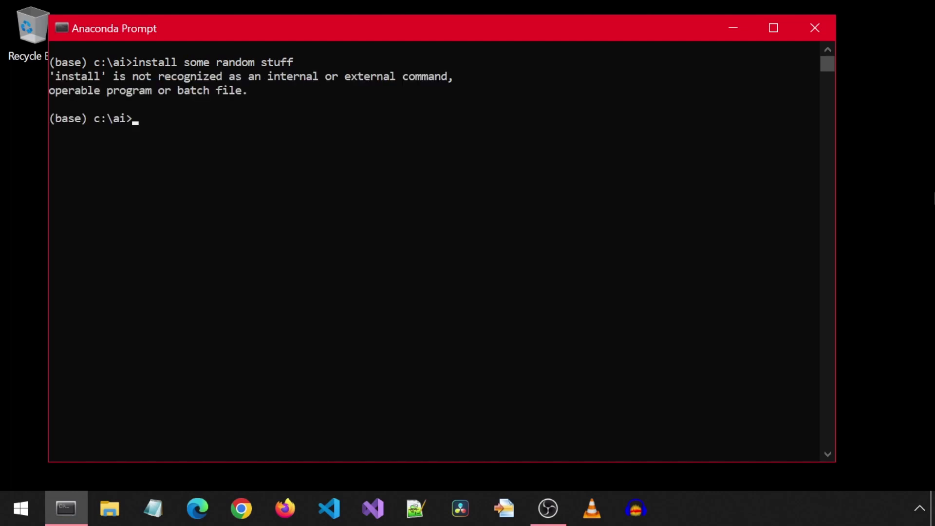
type("exit")
key("Return")
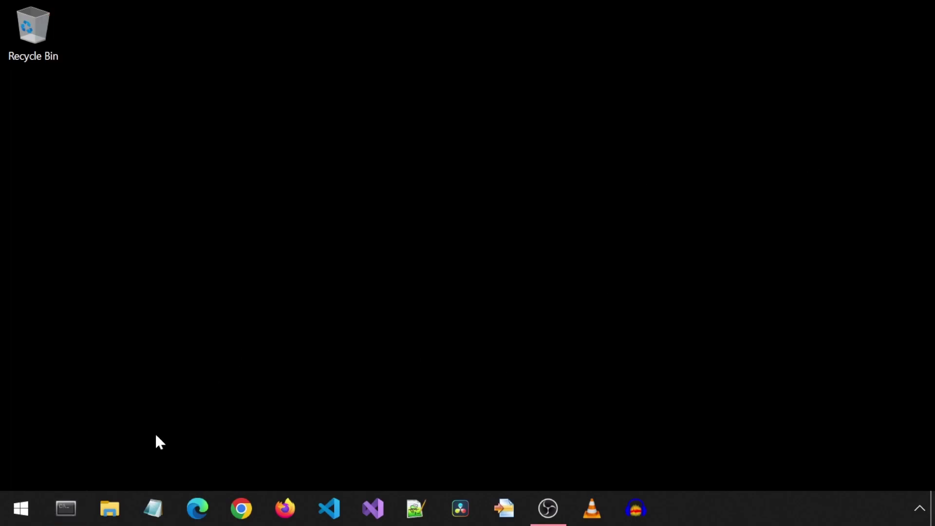
Step: Write "some random stuff" in a new Notepad document and close it without saving
left_click(163, 510)
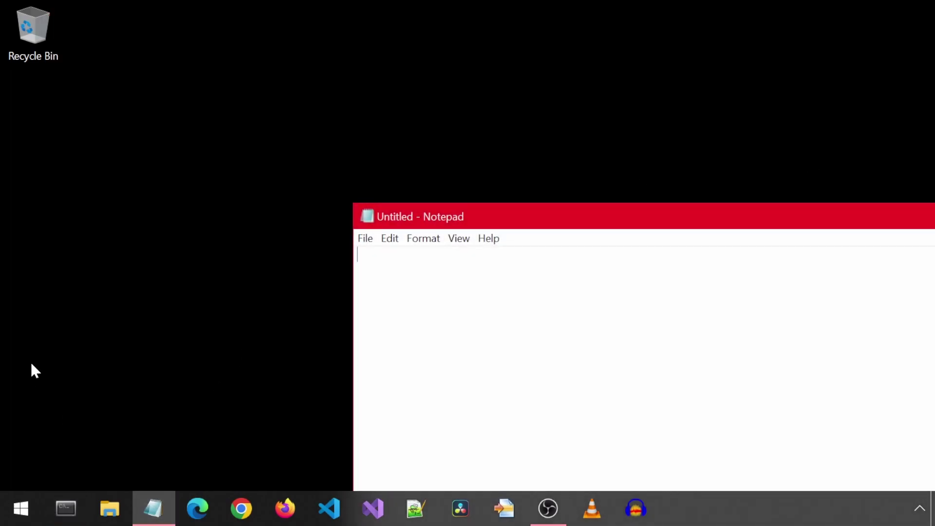
left_click_drag(697, 224, 437, 46)
type("some")
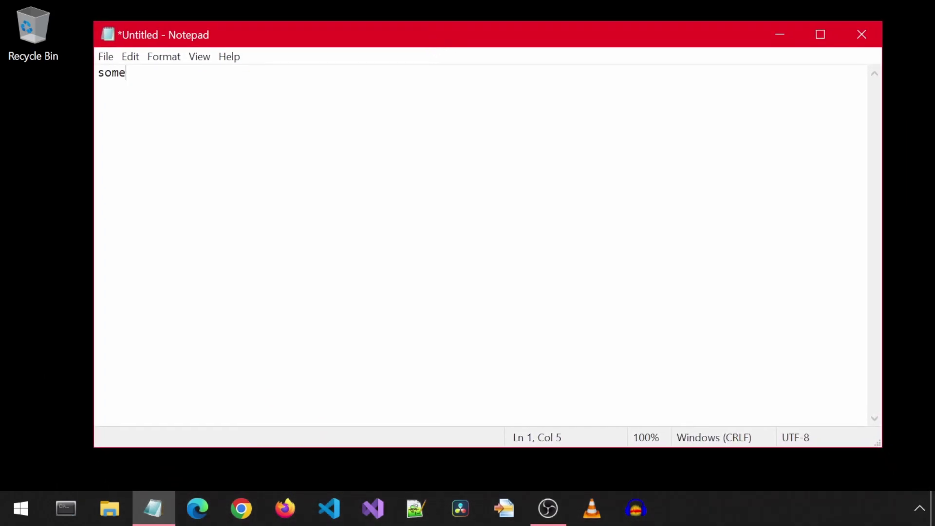
type(" random stuff")
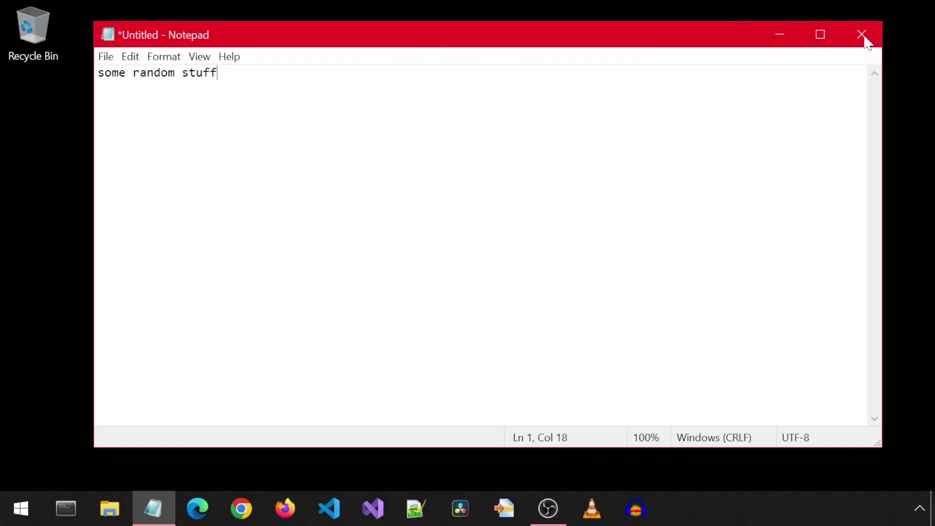
left_click(865, 38)
left_click(514, 263)
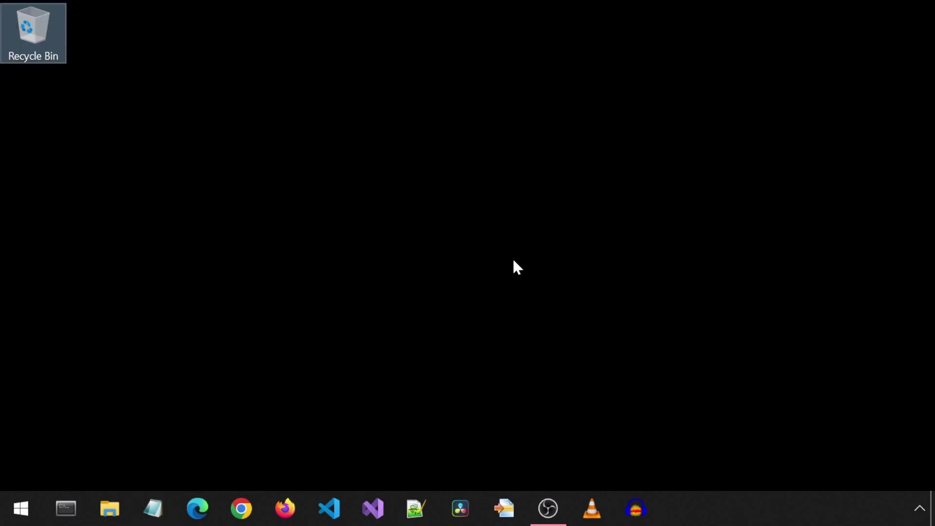
Step: Return to OBS and stop the screen recording
left_click(551, 508)
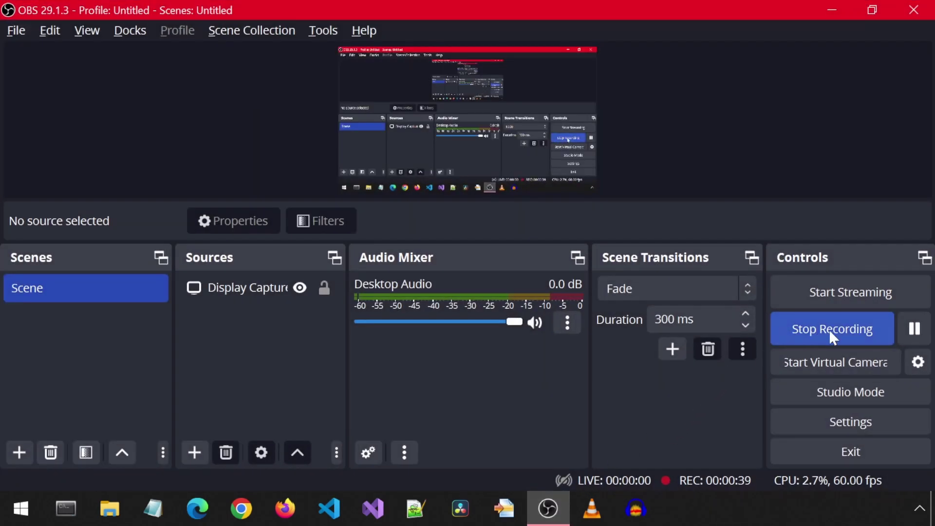
left_click(829, 329)
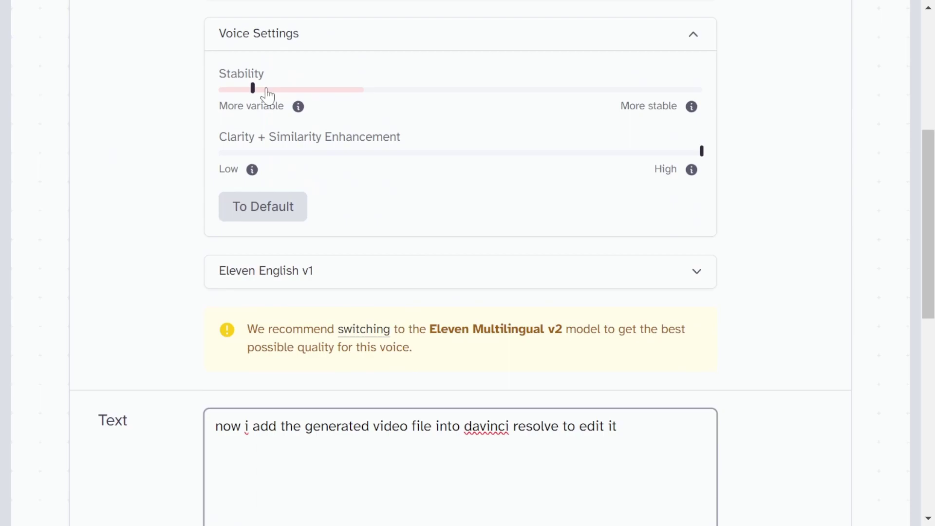
Step: Reduce the stability almost to the most variable end and generate speech for "now i add the generated video file into davinci resolve to edit it"
mouse_move(253, 98)
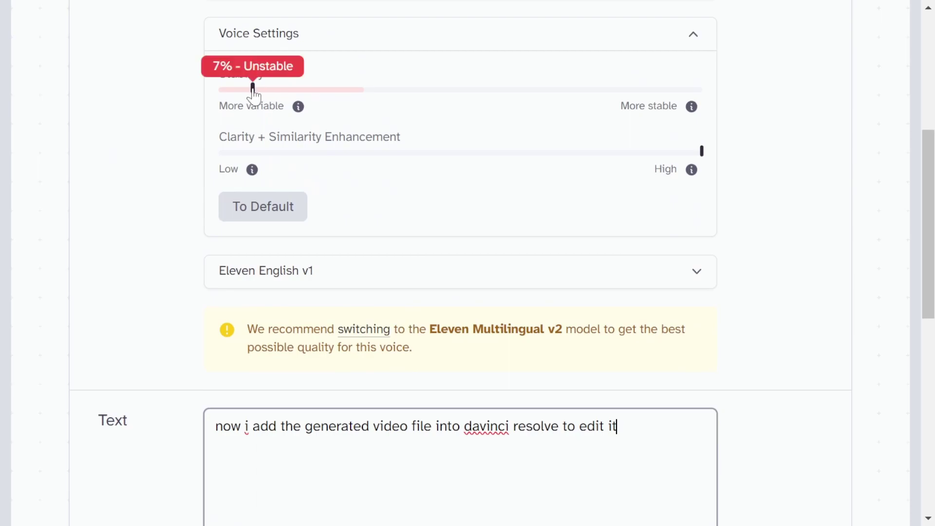
left_click_drag(254, 96, 237, 97)
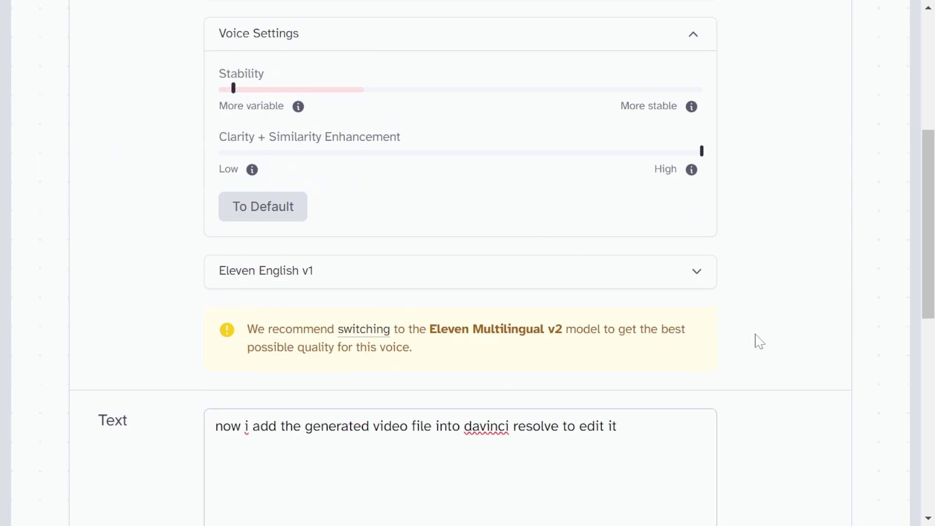
scroll(836, 361, "down", 3)
scroll(828, 359, "down", 3)
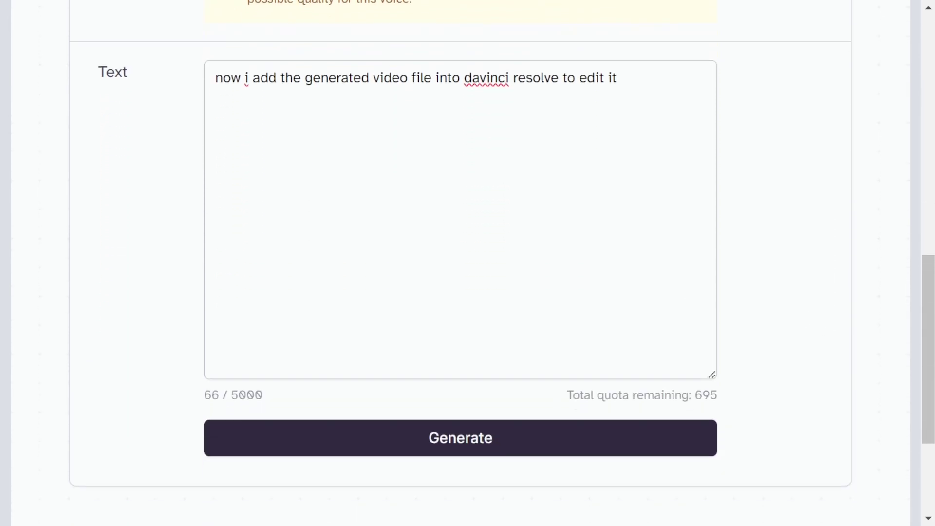
left_click(577, 429)
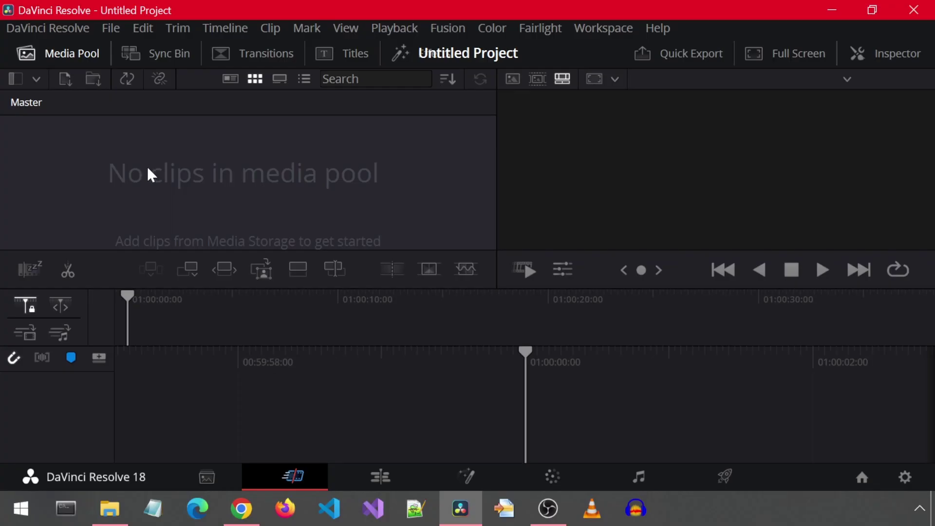
left_click(109, 508)
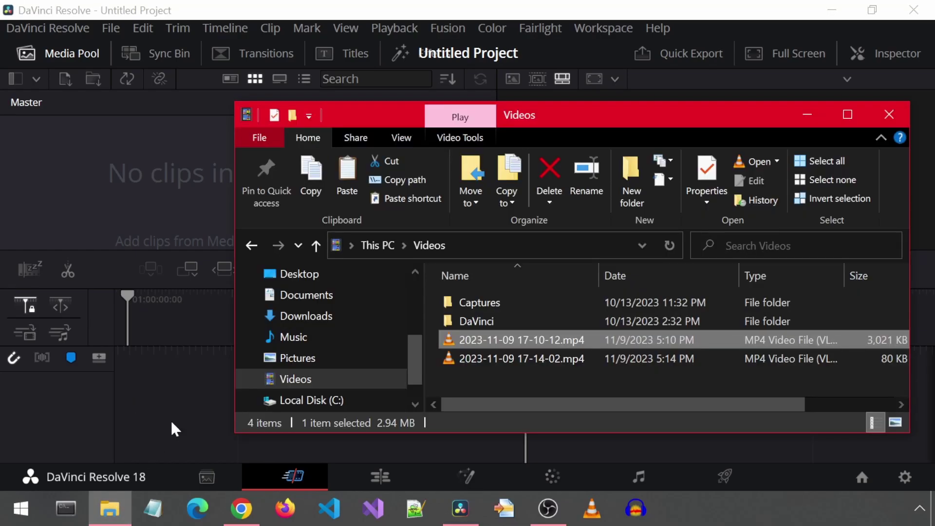
double_click(449, 341)
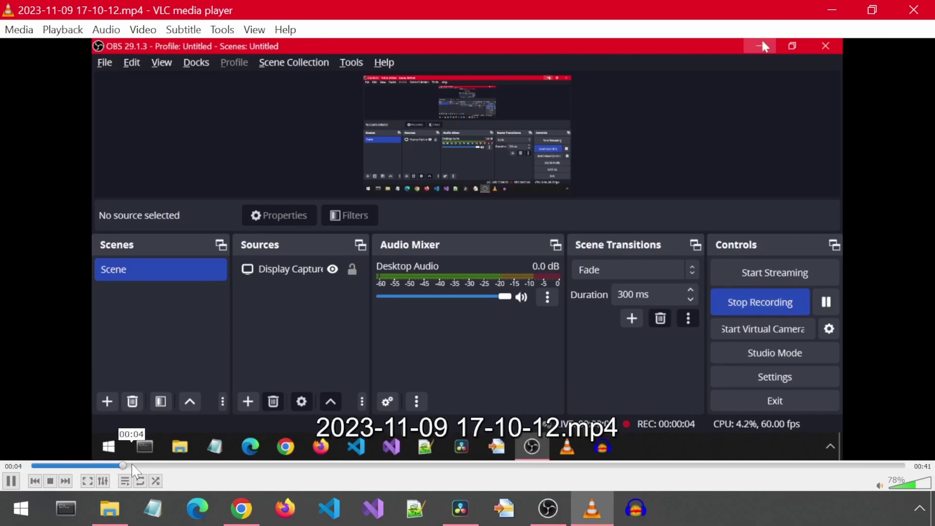
left_click(142, 466)
left_click(208, 465)
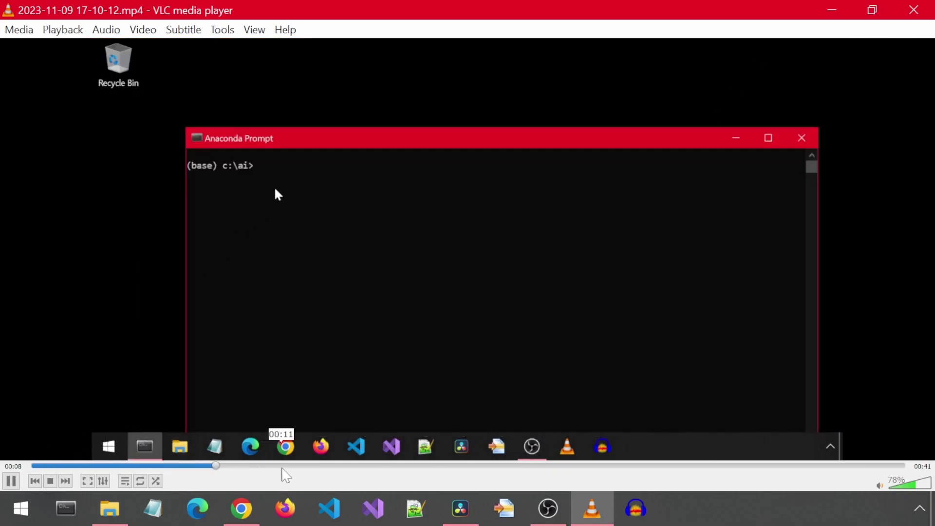
left_click(284, 466)
left_click(343, 466)
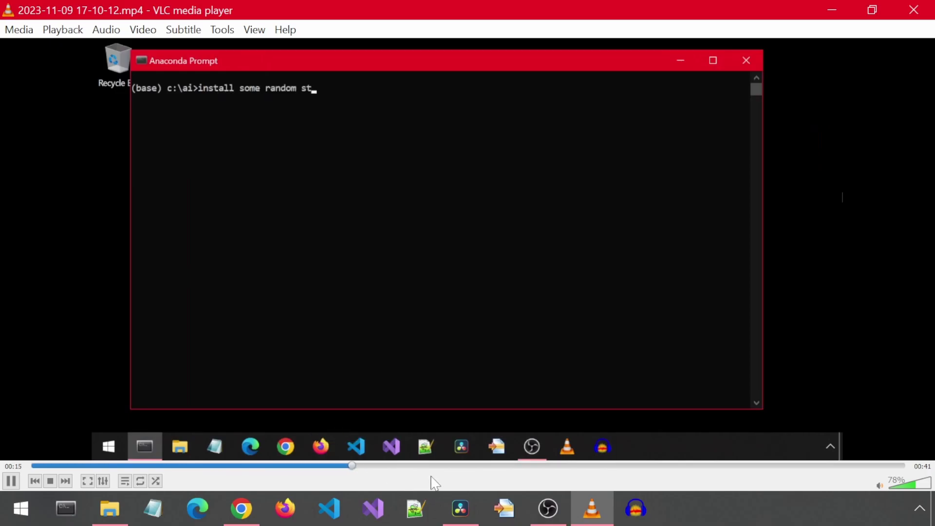
left_click(453, 466)
left_click(544, 466)
left_click(653, 466)
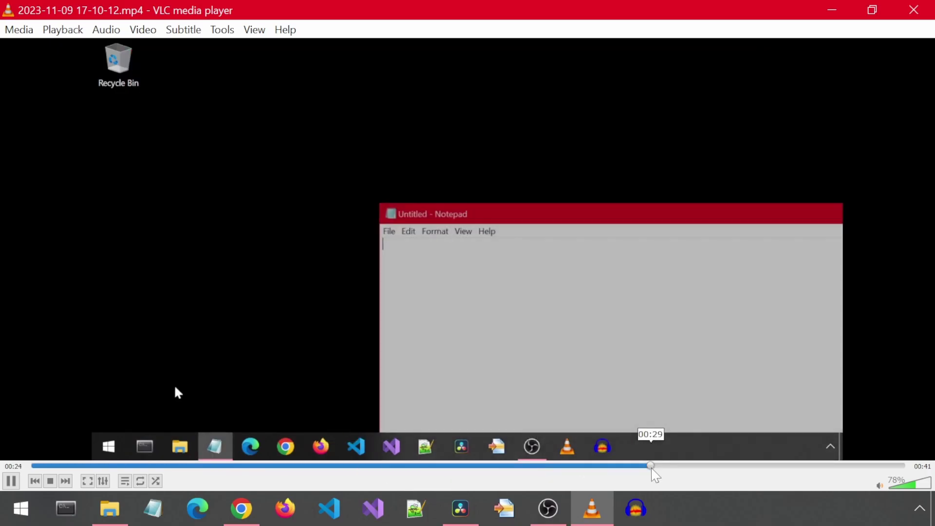
left_click(703, 466)
left_click(762, 466)
left_click(848, 466)
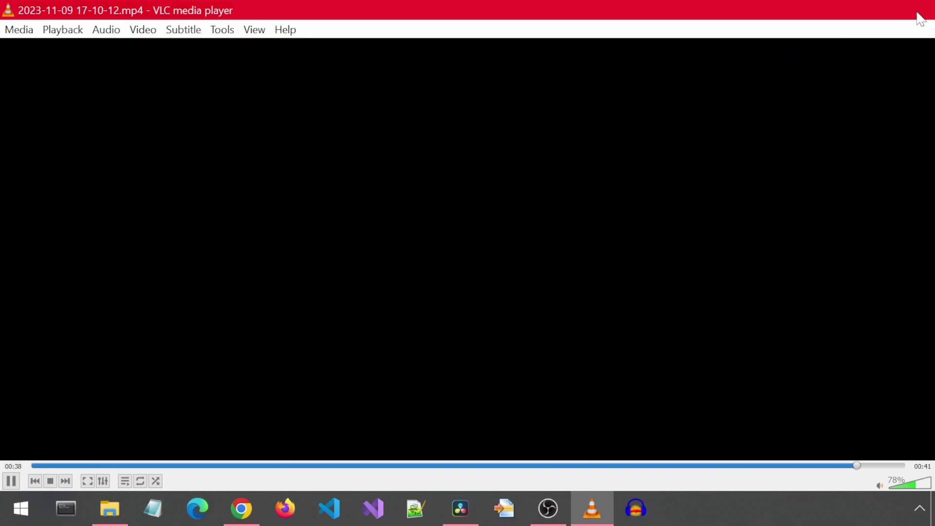
left_click(914, 10)
left_click_drag(455, 343, 125, 191)
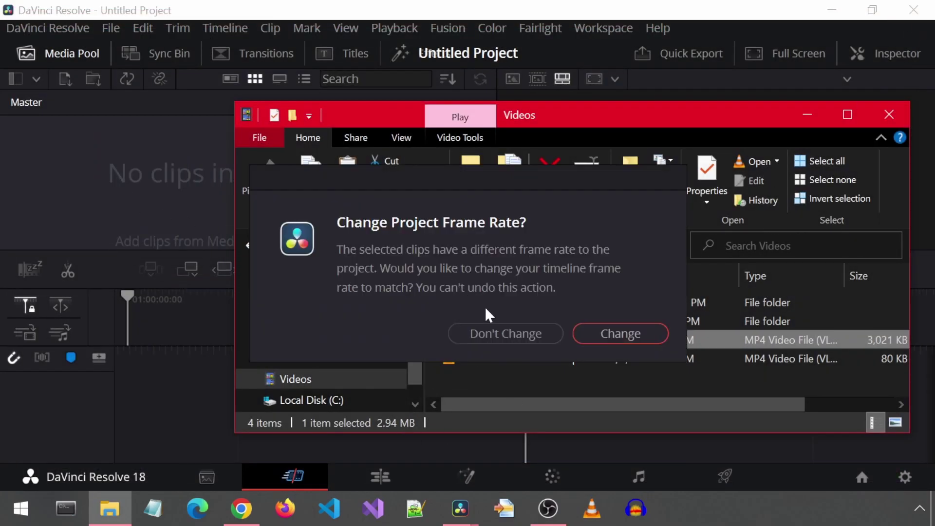
left_click(598, 335)
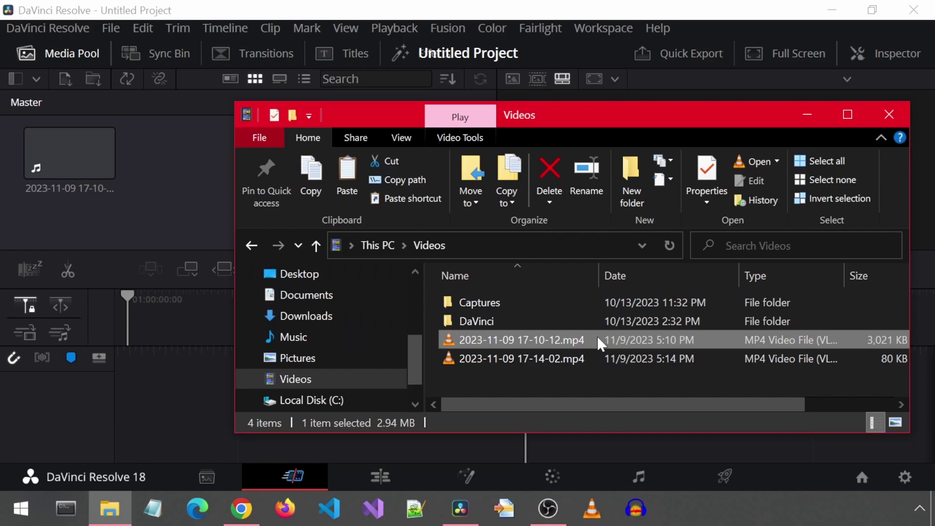
left_click(167, 219)
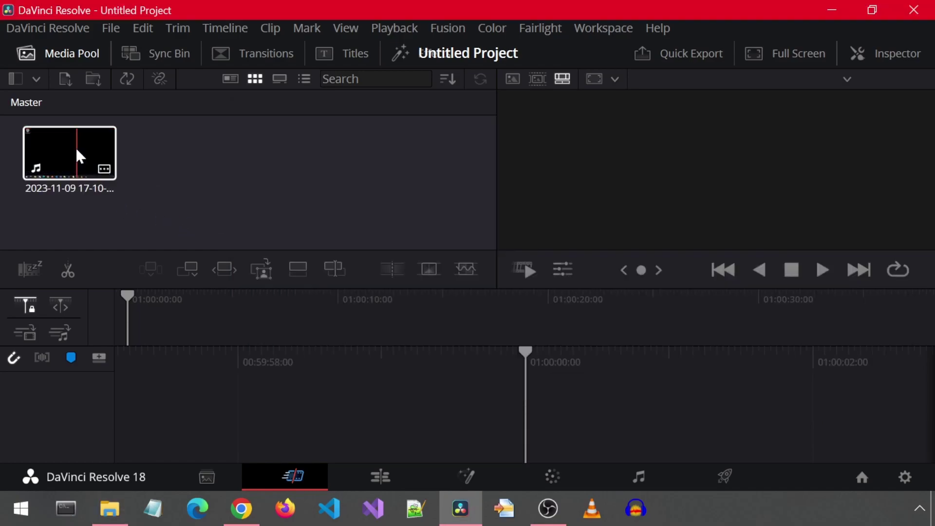
left_click_drag(77, 153, 542, 400)
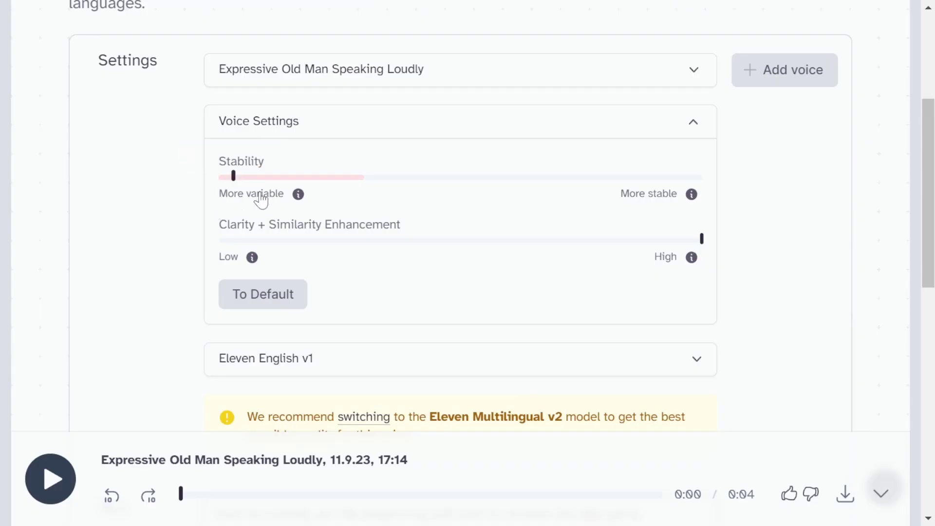
Step: Generate ElevenLabs speech for the text "start by cutting out the beginning and end to remove the obs parts"
mouse_move(232, 184)
scroll(838, 384, "down", 1)
scroll(838, 384, "down", 10)
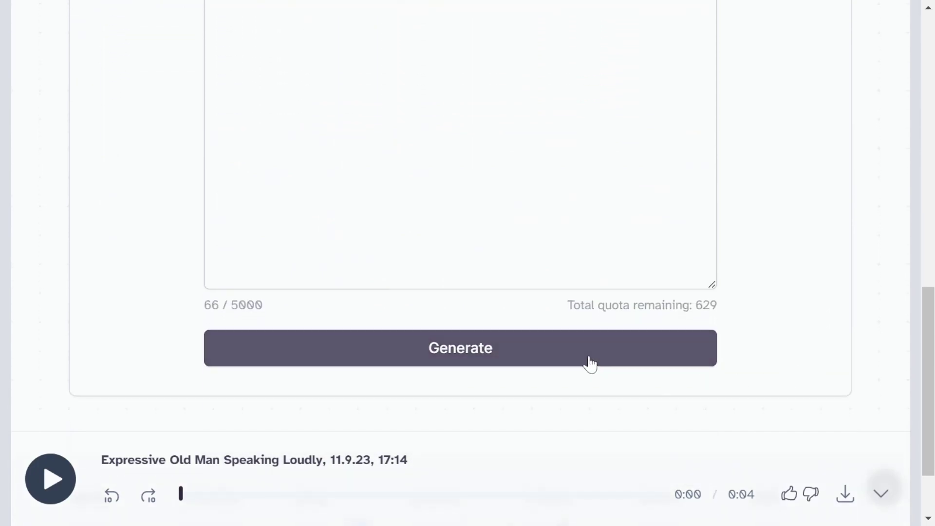
left_click(643, 360)
scroll(841, 359, "up", 2)
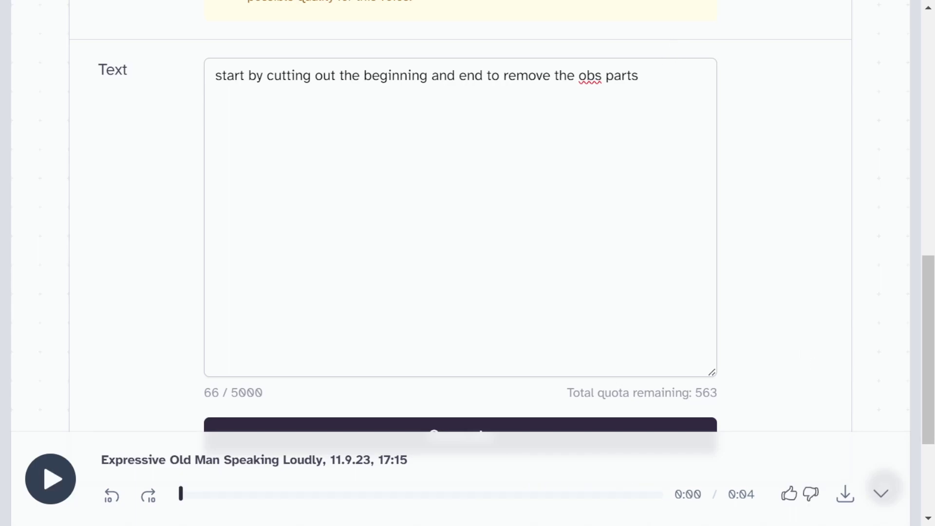
Step: Add "lol" to the end of the ElevenLabs text about removing the obs parts
double_click(589, 76)
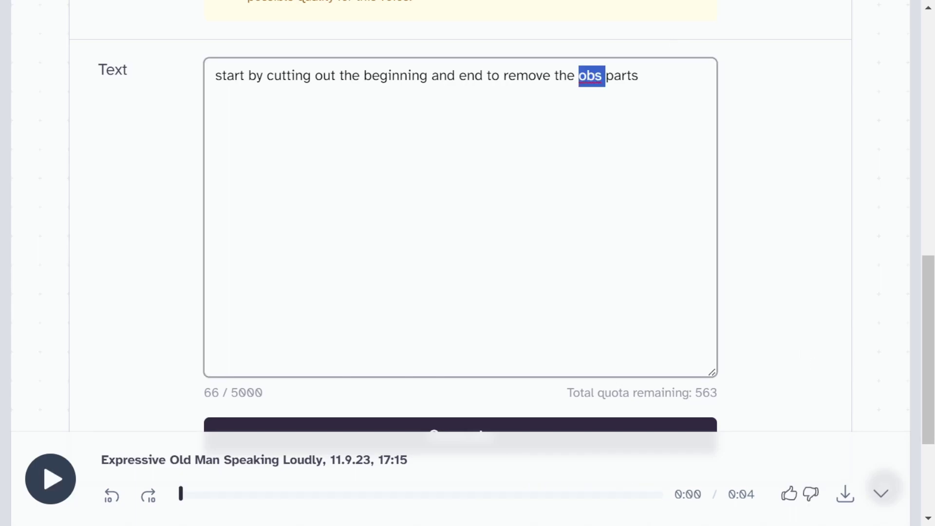
left_click(638, 76)
type("lol")
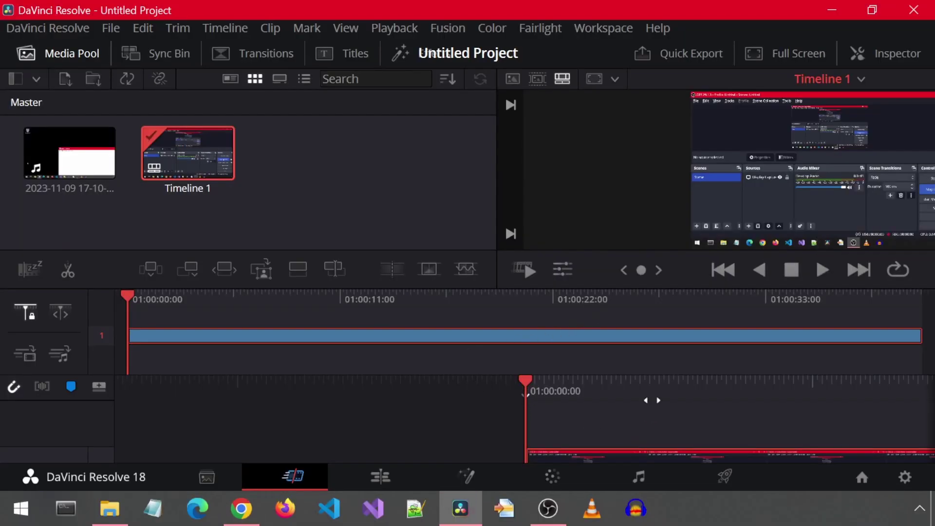
Step: Split the timeline clip at about 01:00:06, after the opening OBS footage, and delete the part before the cut
key("space")
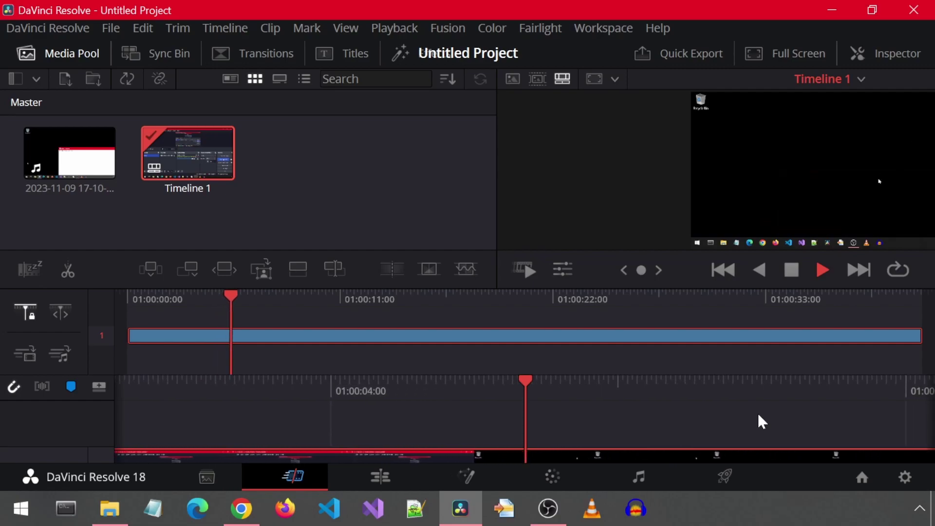
key("space")
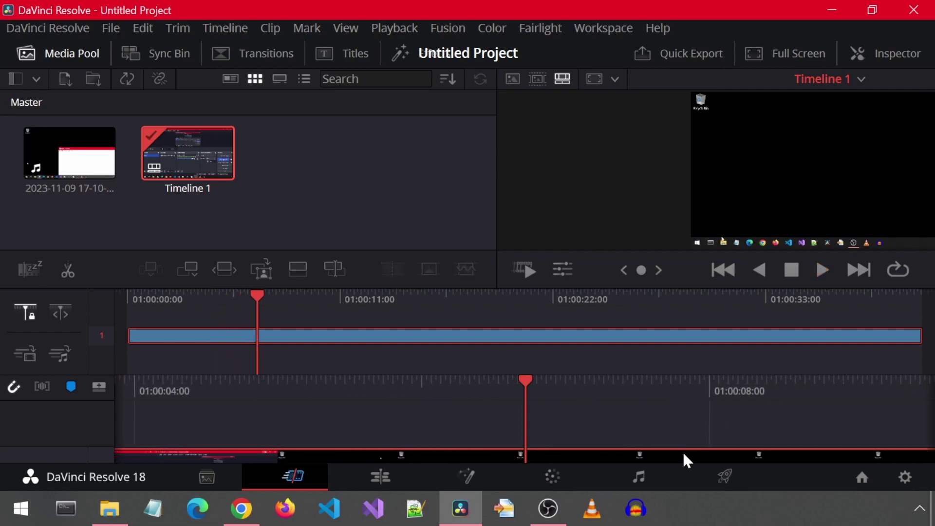
right_click(600, 458)
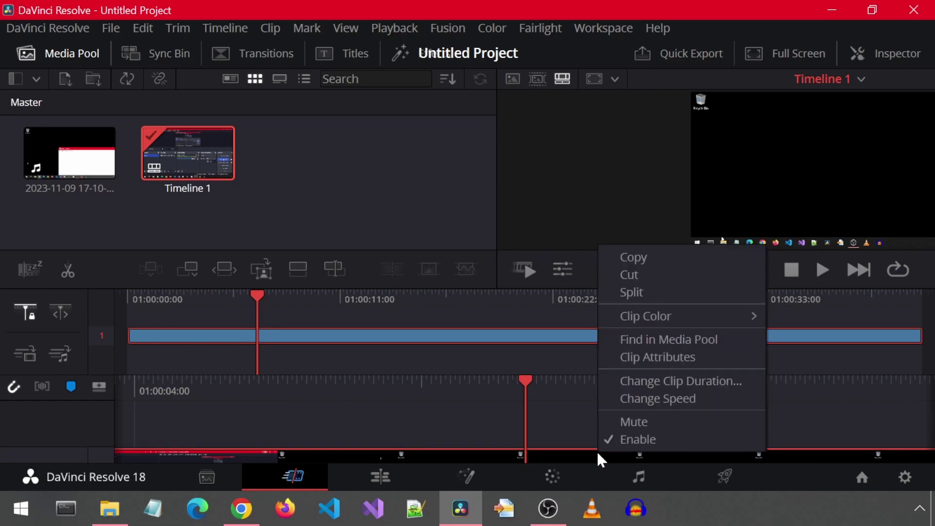
left_click(653, 293)
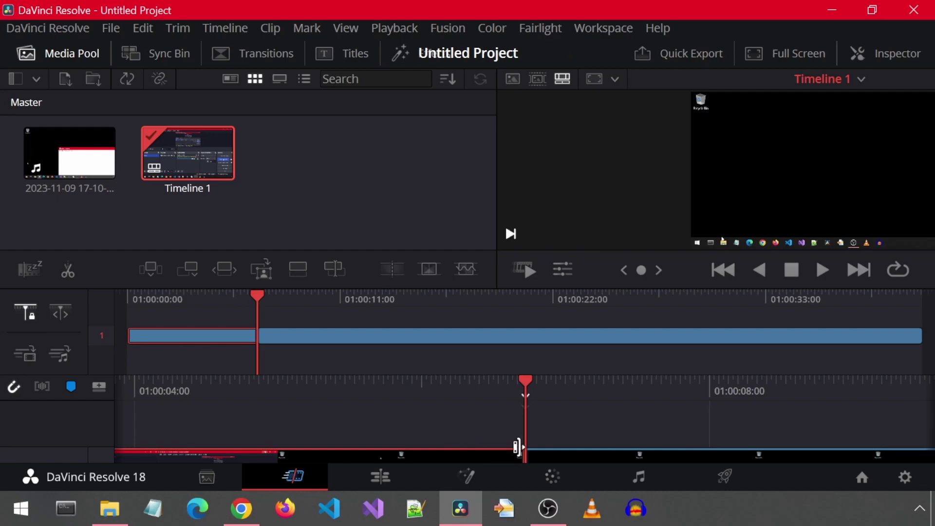
key("BackSpace")
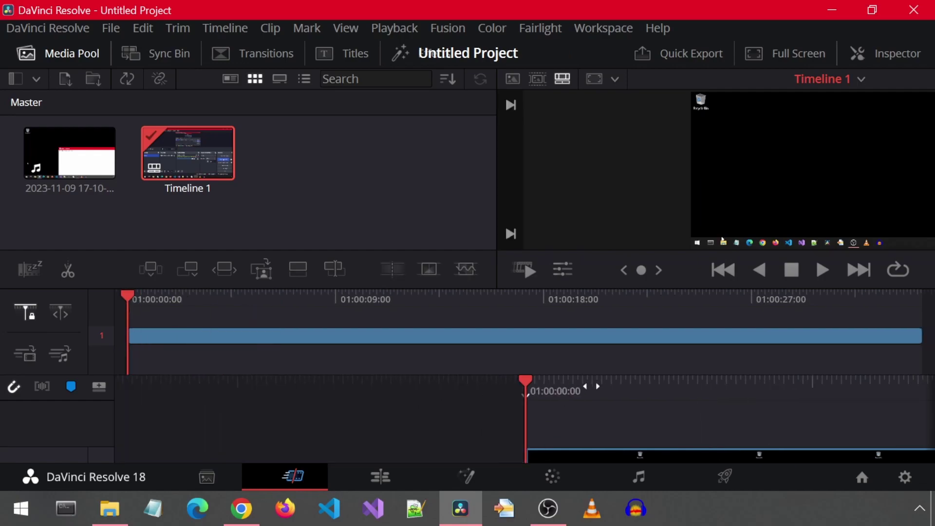
Step: Split the clip at about 01:00:30, before the closing OBS footage, delete the end part and return the playhead to the start
left_click(880, 295)
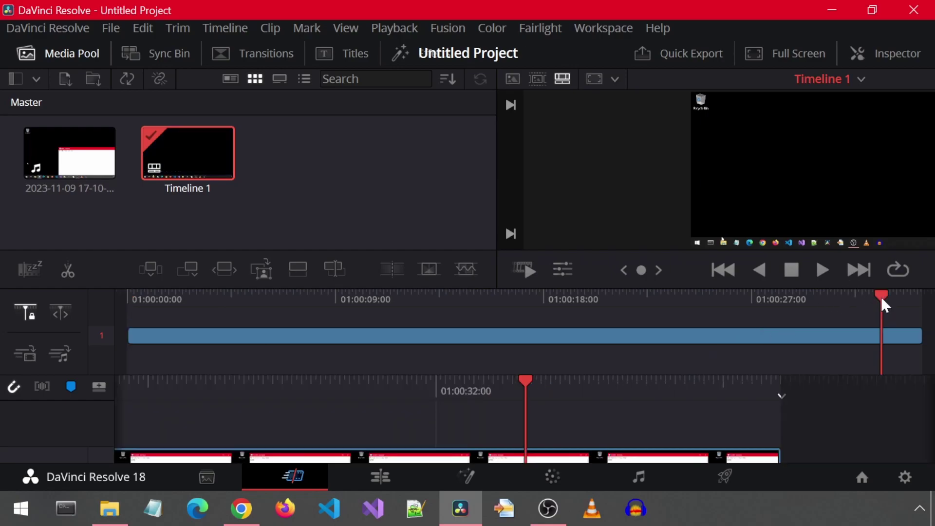
left_click(855, 296)
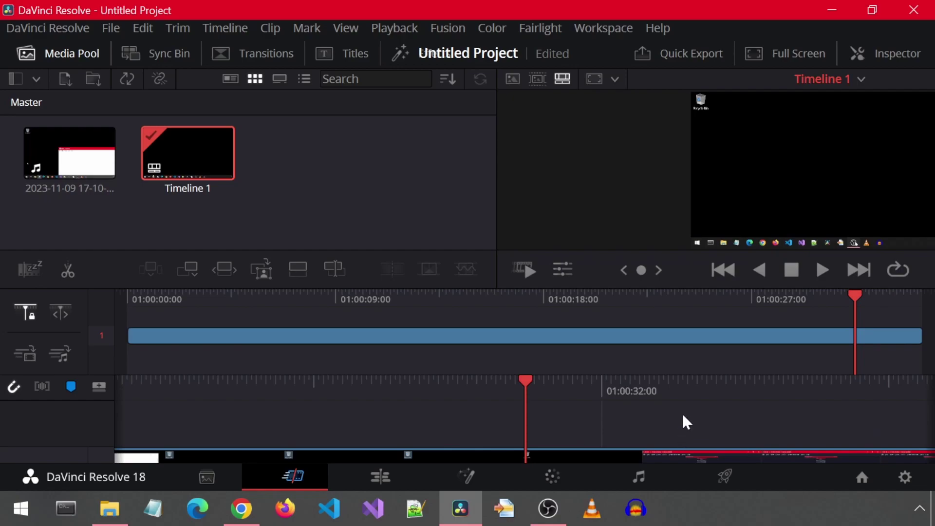
left_click_drag(791, 392, 929, 397)
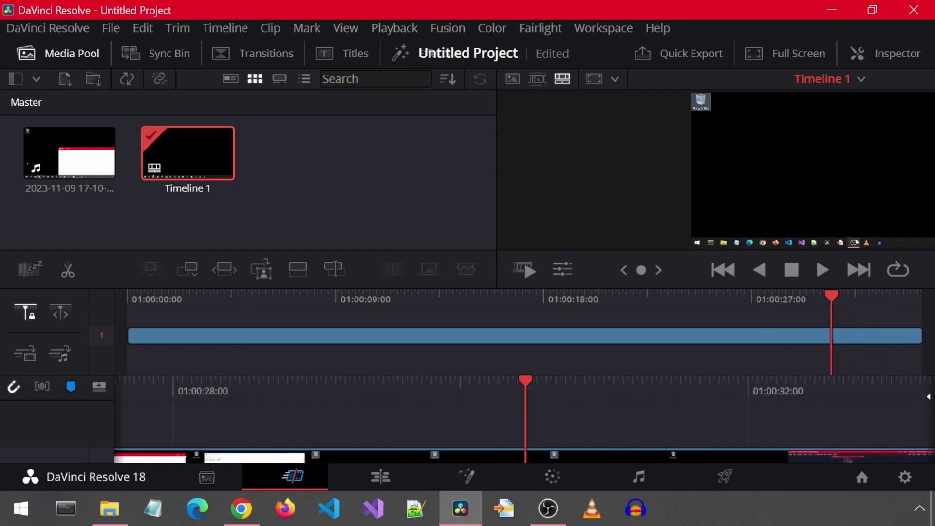
right_click(720, 447)
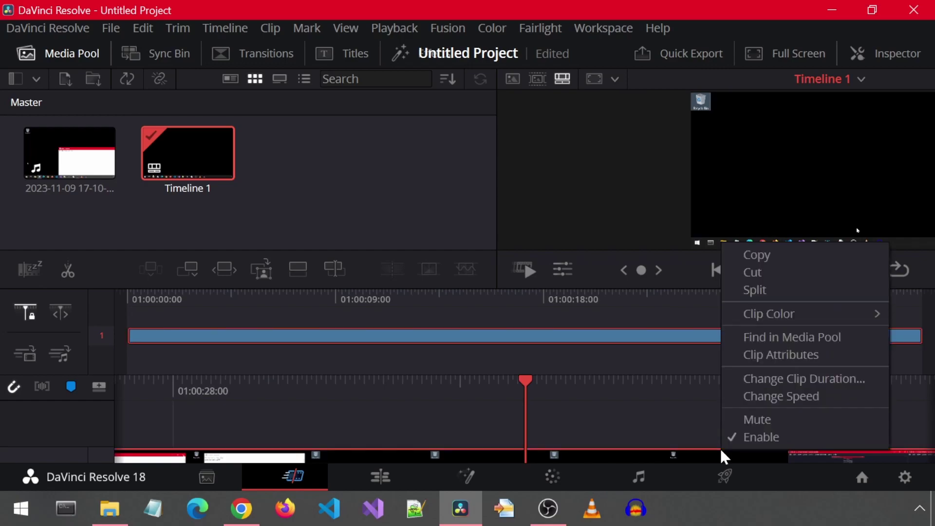
left_click(775, 292)
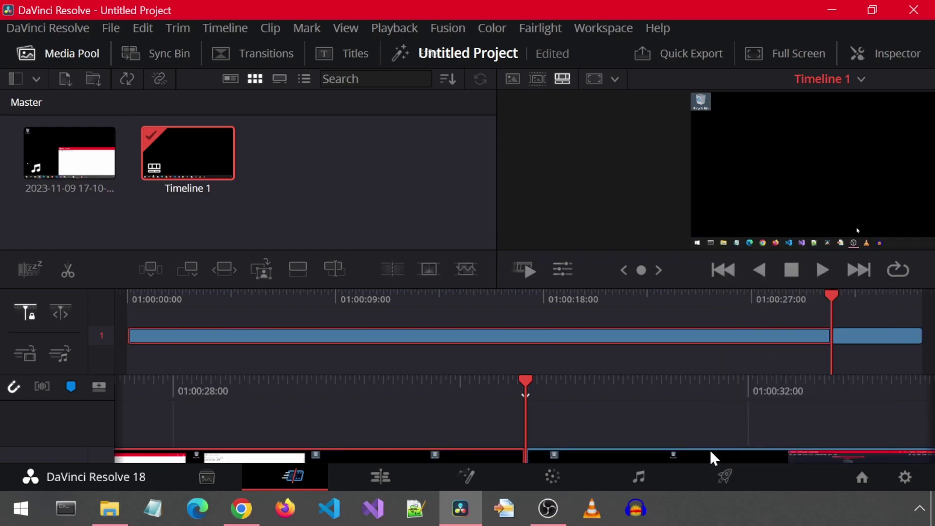
key("Delete")
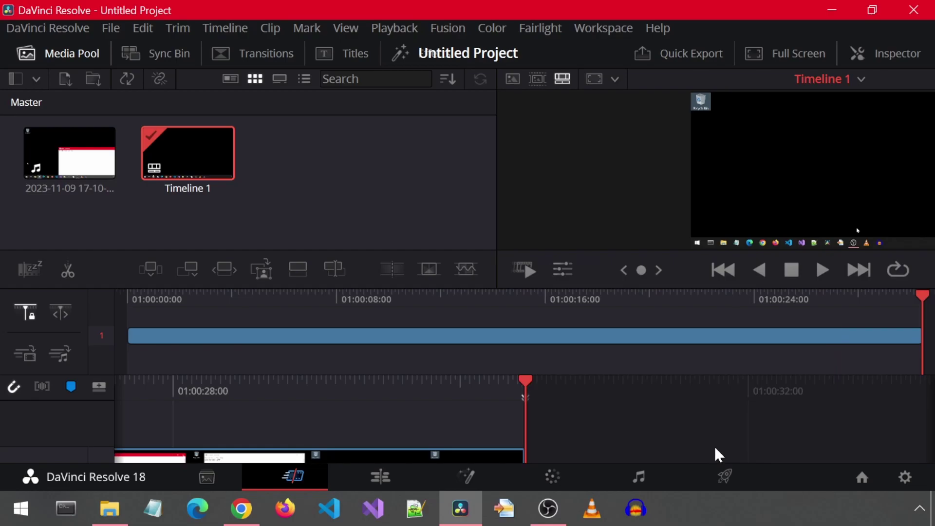
key("Left")
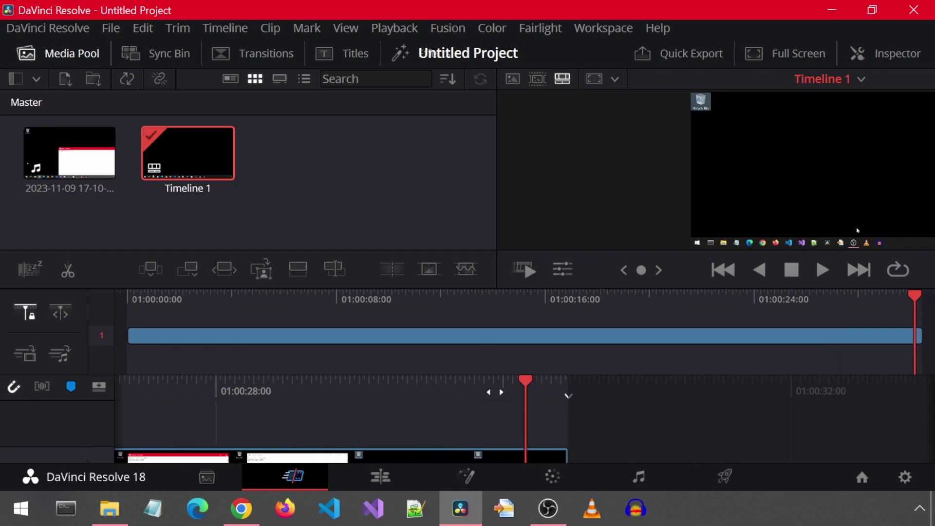
left_click_drag(141, 302, 117, 299)
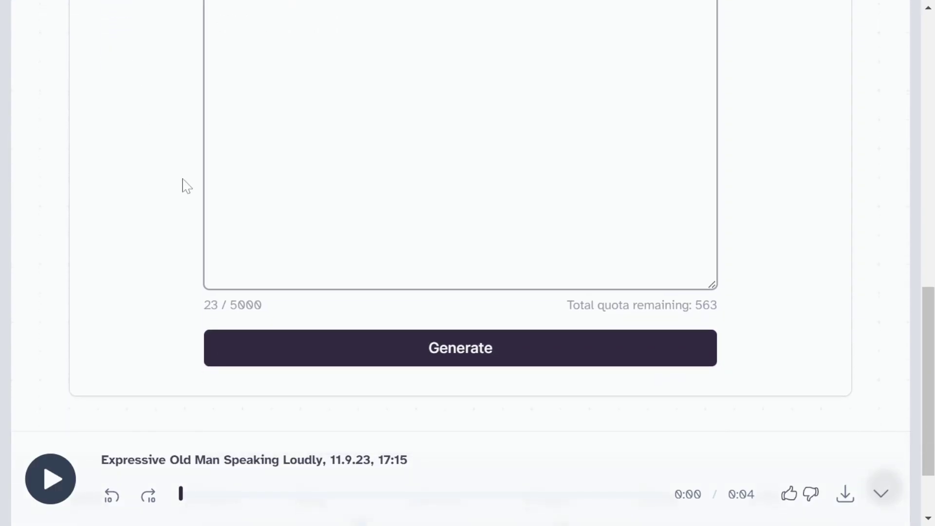
Step: Generate ElevenLabs speech for the text "now add the voice overs"
left_click(335, 350)
scroll(831, 349, "up", 8)
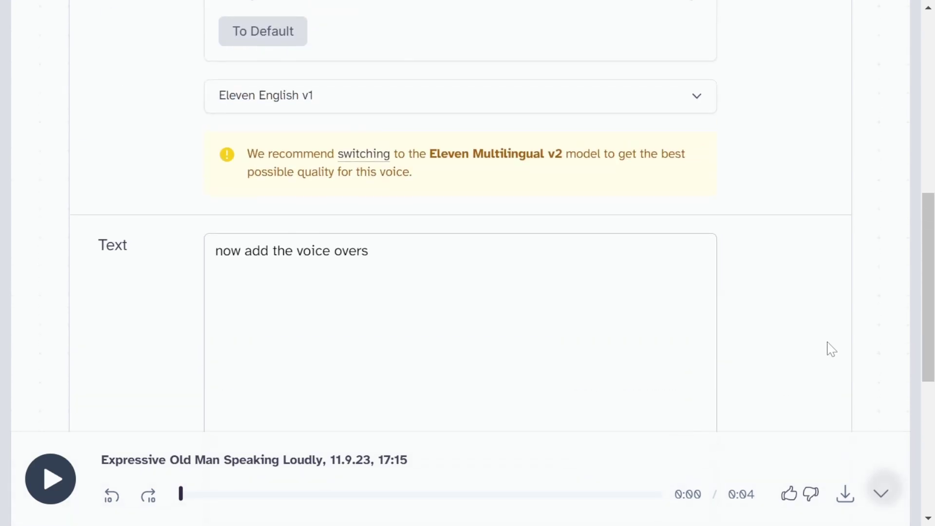
scroll(831, 350, "down", 2)
scroll(832, 349, "down", 3)
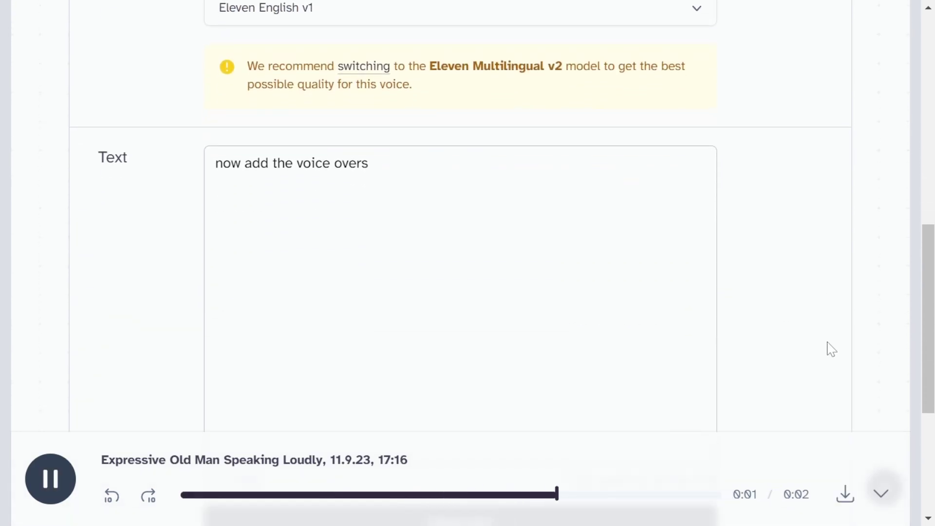
Step: Set the stability fully to the more variable end and generate speech for "begin by opening an anaconda prompt"
scroll(831, 349, "up", 8)
left_click_drag(233, 177, 219, 180)
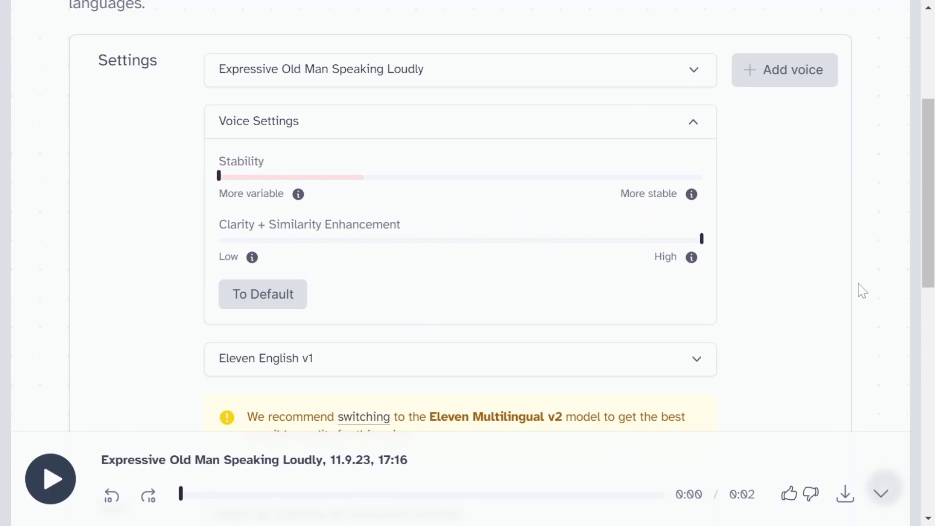
scroll(843, 281, "down", 8)
scroll(828, 288, "down", 3)
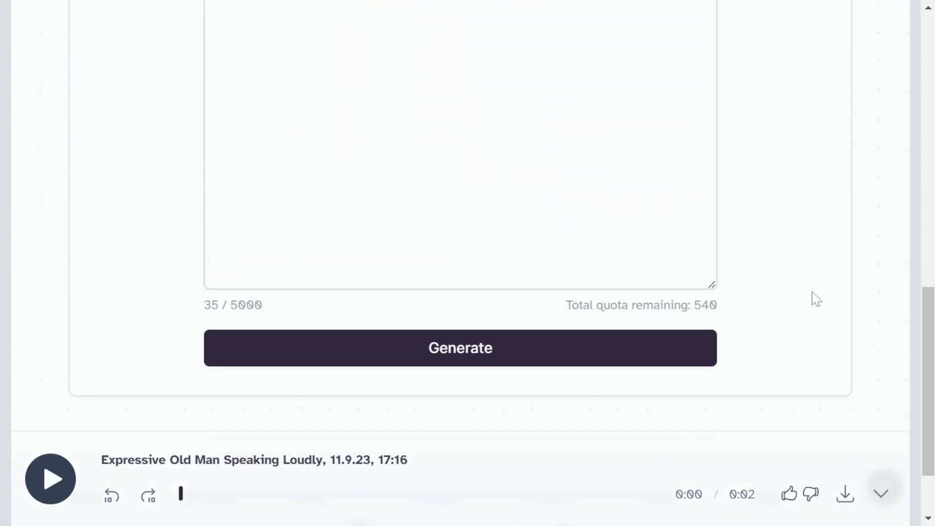
left_click(591, 352)
scroll(841, 282, "up", 2)
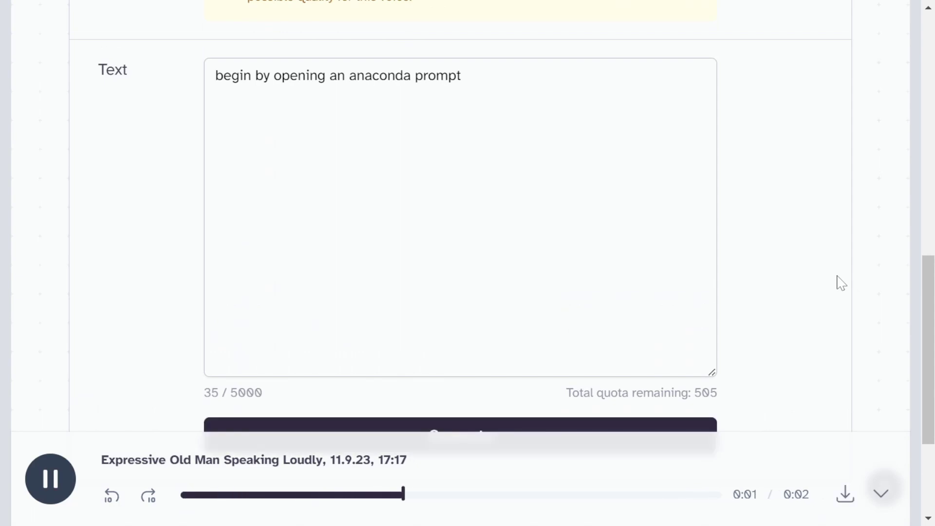
Step: Download the anaconda prompt speech and preview the MP3 from the Downloads folder in VLC, closing the player again
left_click(846, 496)
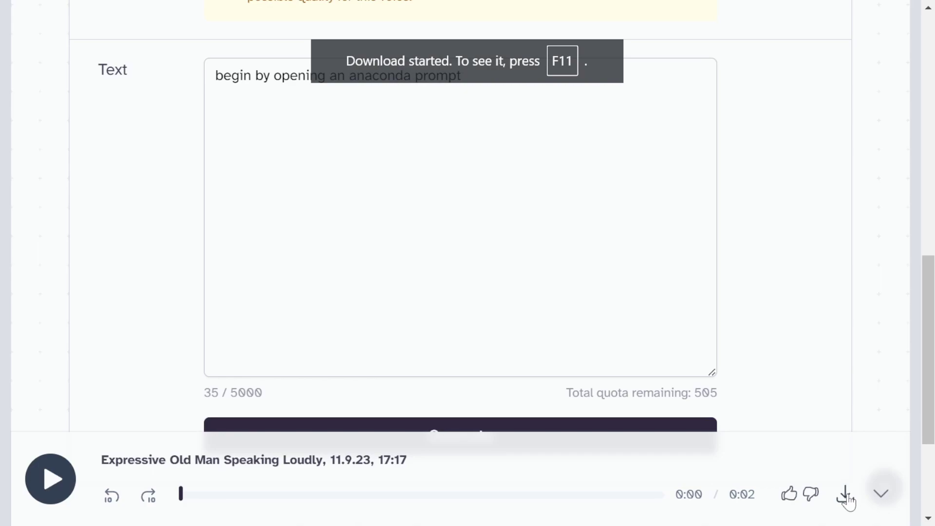
key("alt+Tab")
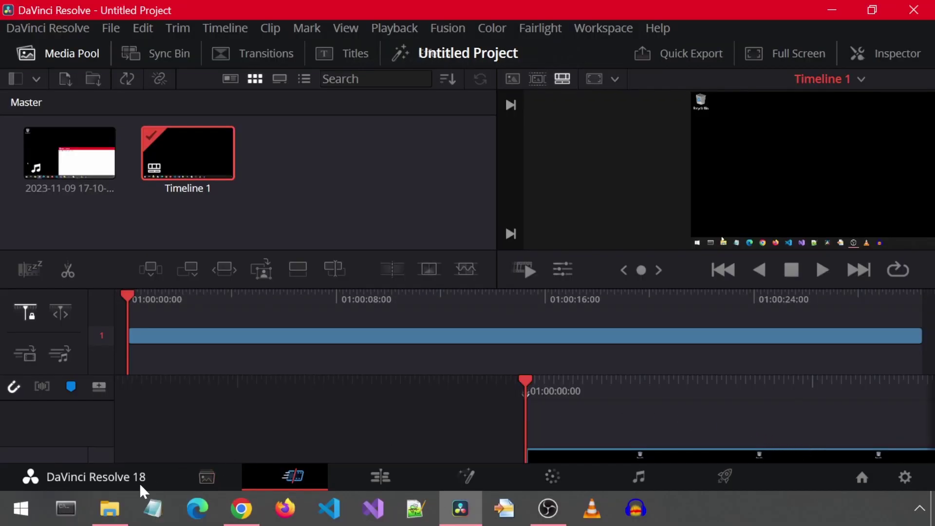
right_click(111, 516)
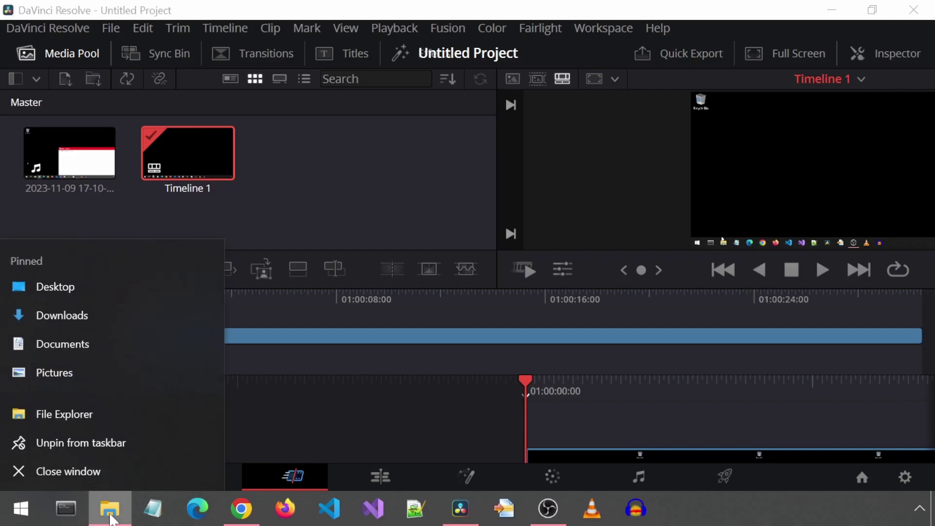
left_click(92, 317)
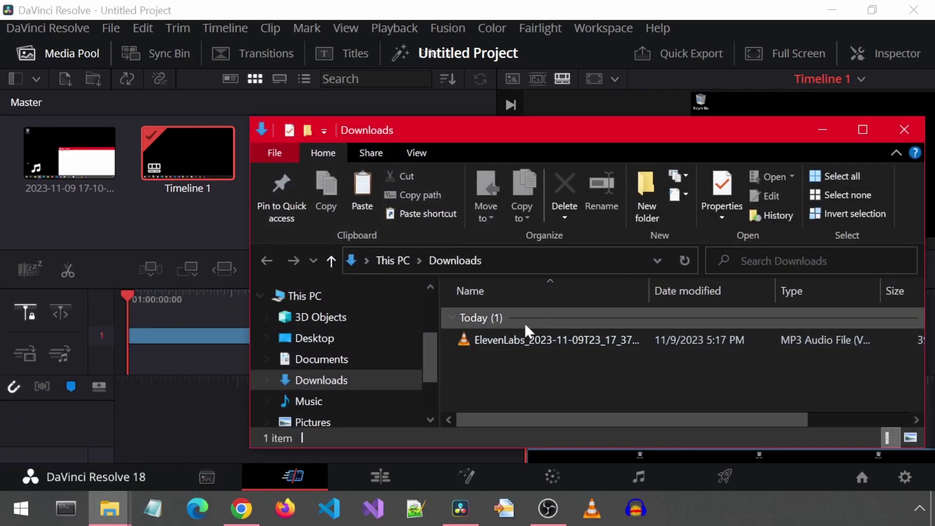
double_click(510, 338)
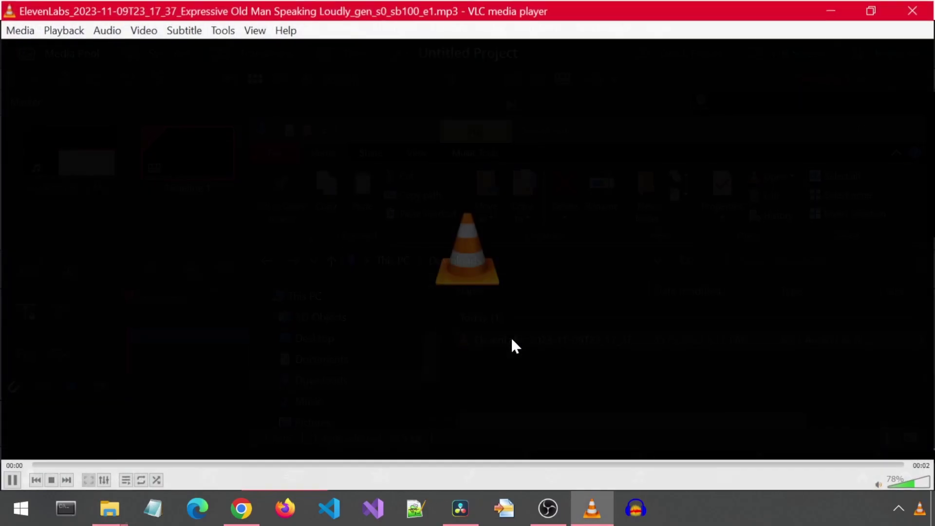
left_click(920, 12)
Step: Place the downloaded ElevenLabs MP3 under the video at the start of the DaVinci Resolve timeline and play the edit to just past the voice-over
left_click_drag(670, 137, 574, 51)
left_click_drag(381, 259, 127, 347)
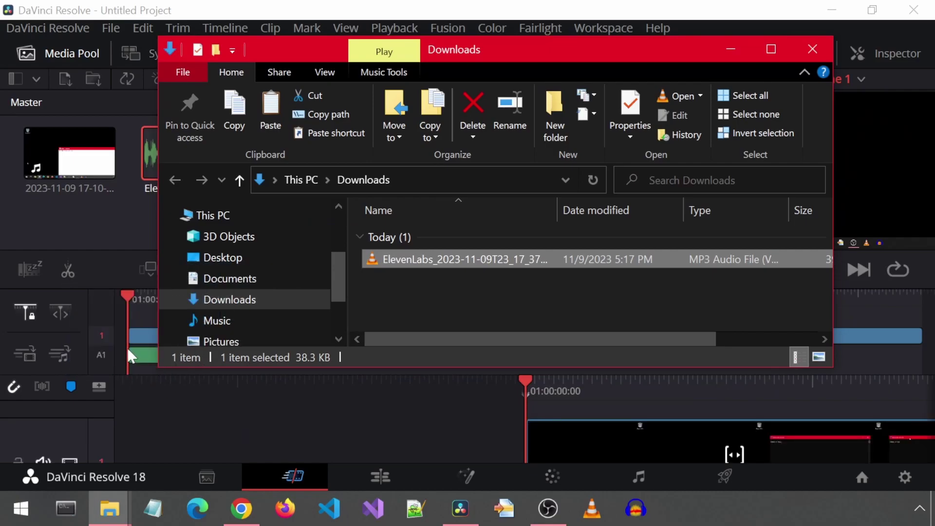
left_click(613, 429)
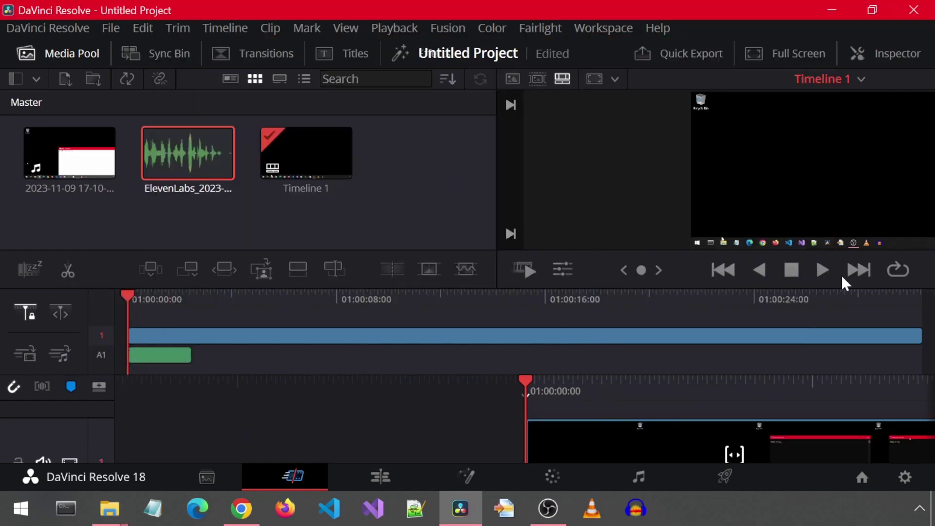
left_click(823, 269)
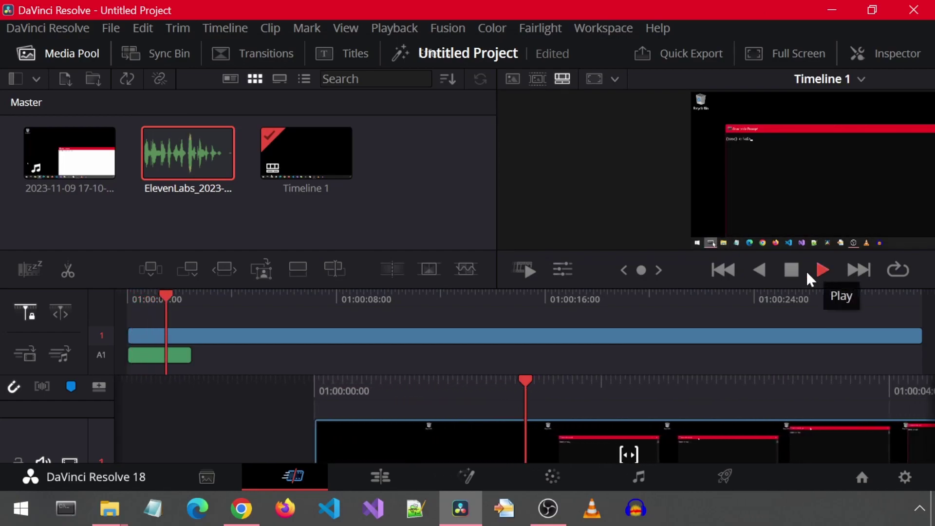
left_click(786, 273)
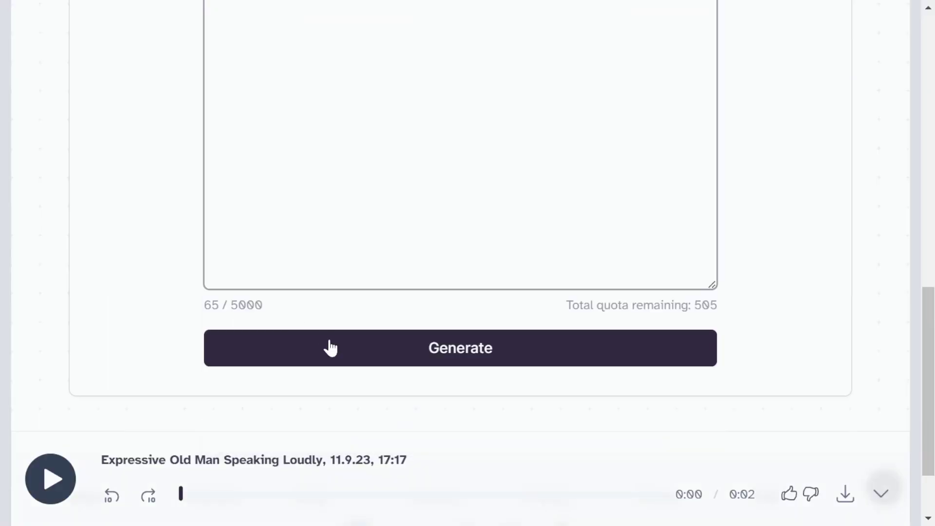
Step: Generate and download ElevenLabs speech for "type some random stuff , whatever you want, and simply hit enter."
left_click(351, 362)
scroll(860, 378, "up", 2)
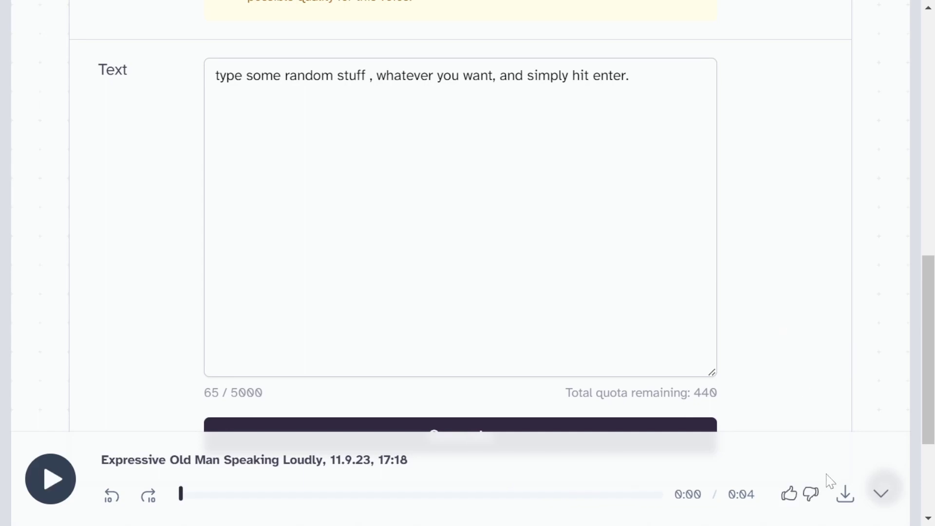
left_click(845, 502)
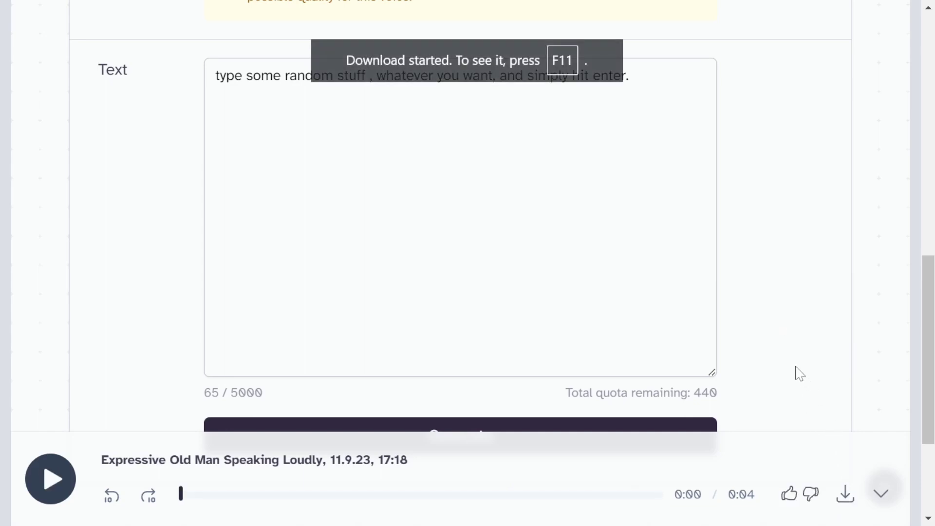
Step: Switch to DaVinci Resolve, bring up the Downloads folder over it, and move and shrink that window to leave the timeline uncovered
key("alt+Tab")
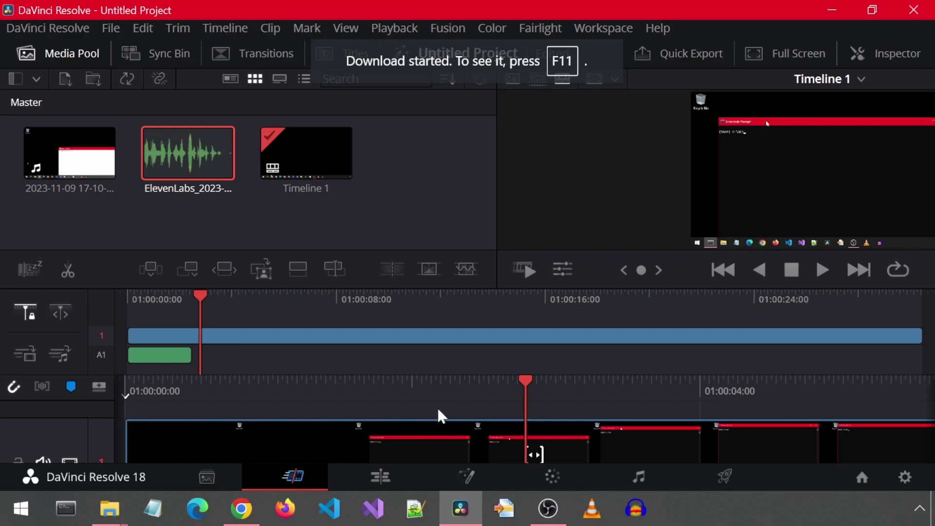
mouse_move(110, 509)
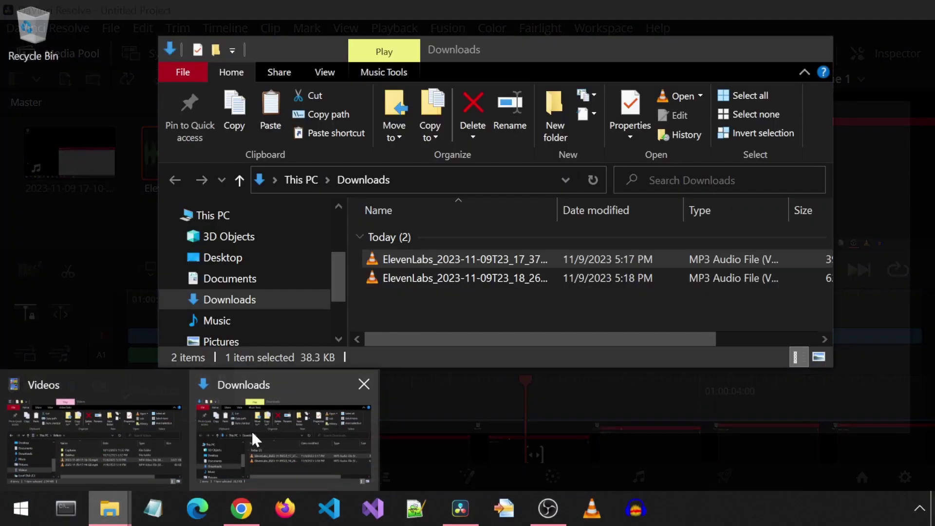
left_click(251, 430)
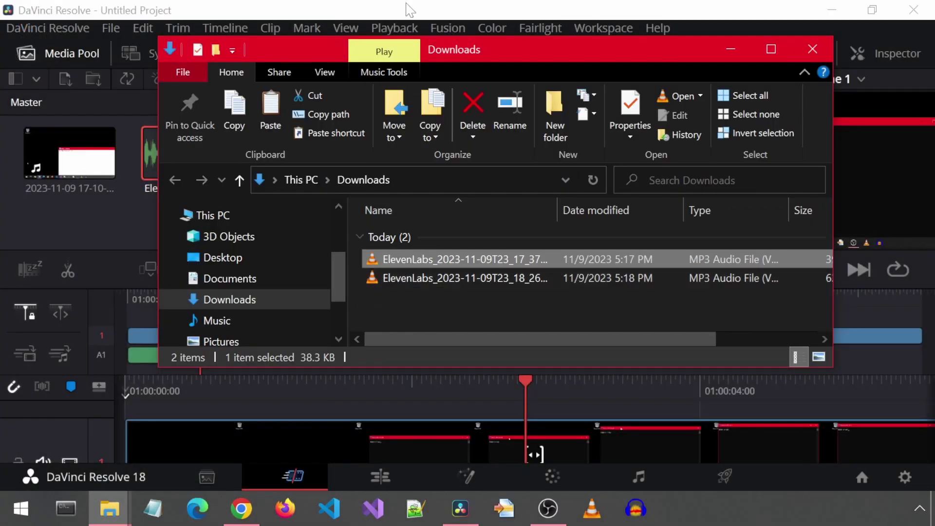
left_click_drag(402, 370, 428, 291)
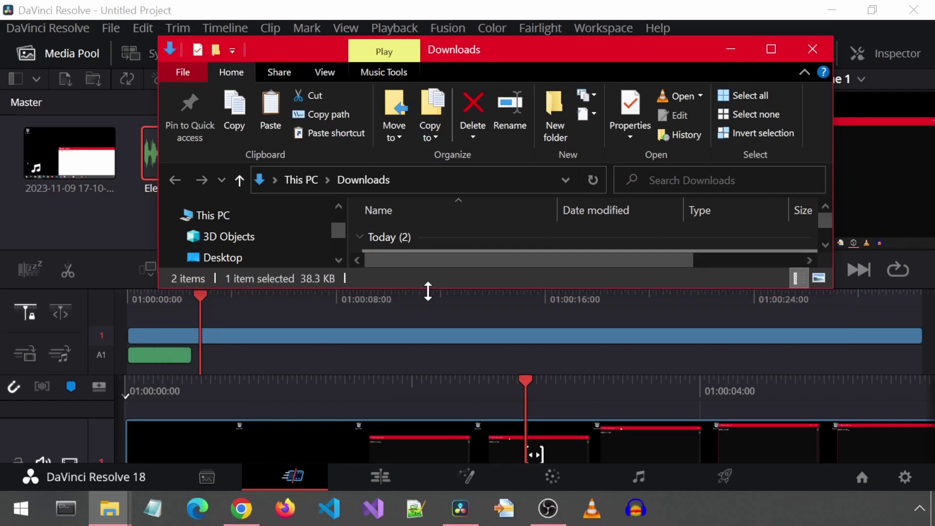
left_click_drag(455, 51, 459, 27)
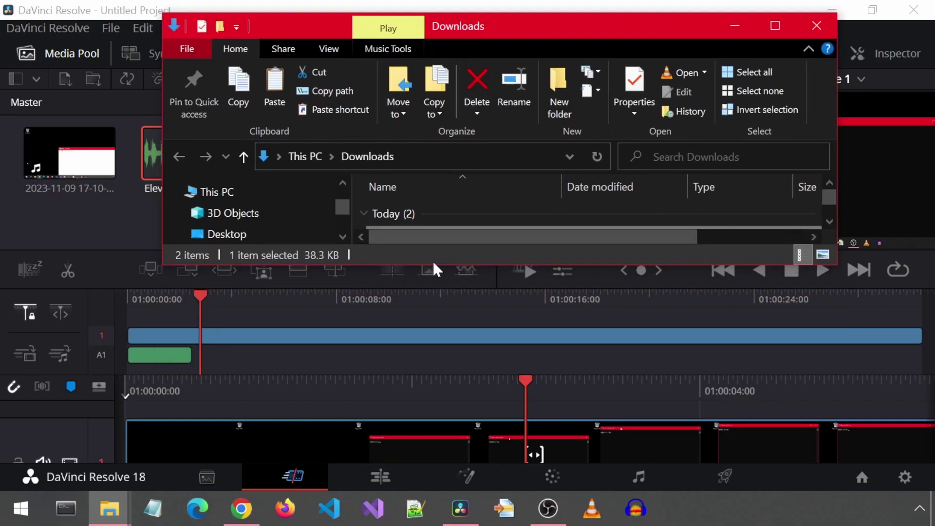
left_click_drag(430, 264, 425, 319)
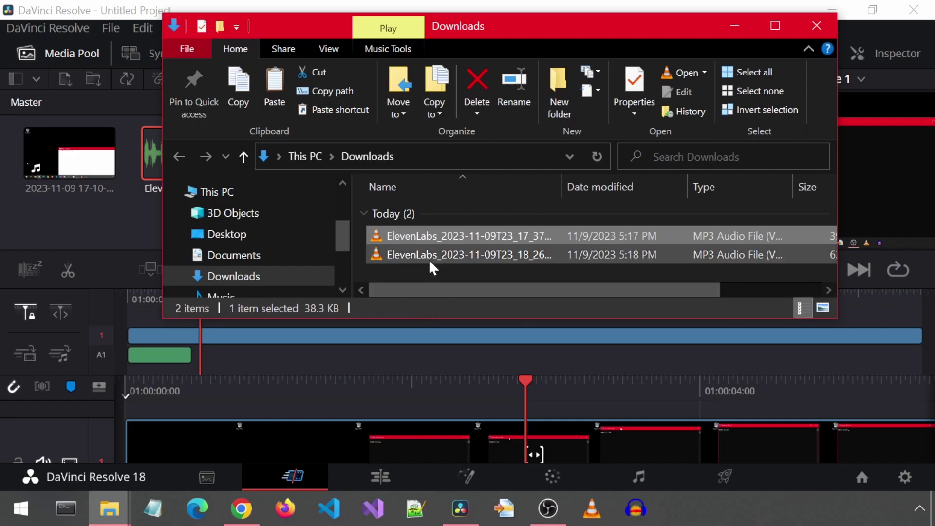
Step: Place the 5:18 PM ElevenLabs MP3 on the audio track at the playhead, after the first voice-over, and play the edit
left_click_drag(428, 259, 213, 346)
left_click(351, 337)
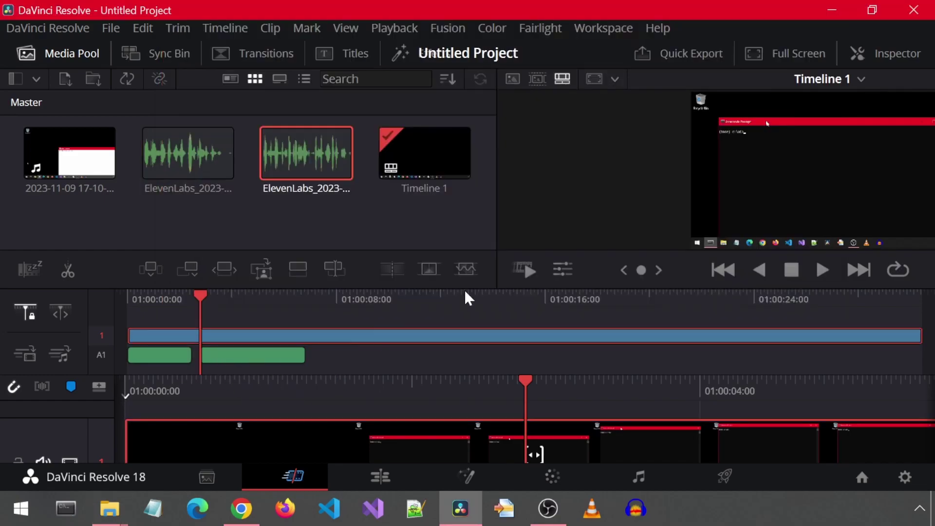
left_click(822, 272)
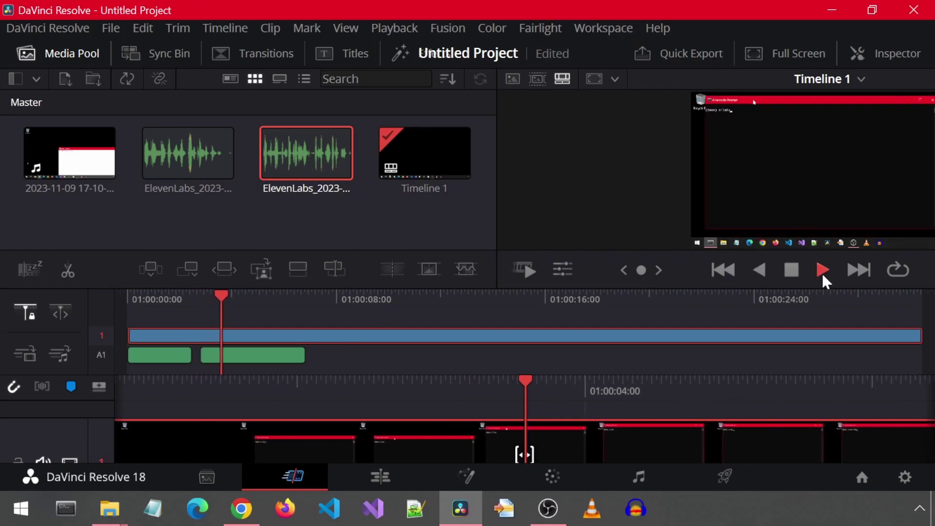
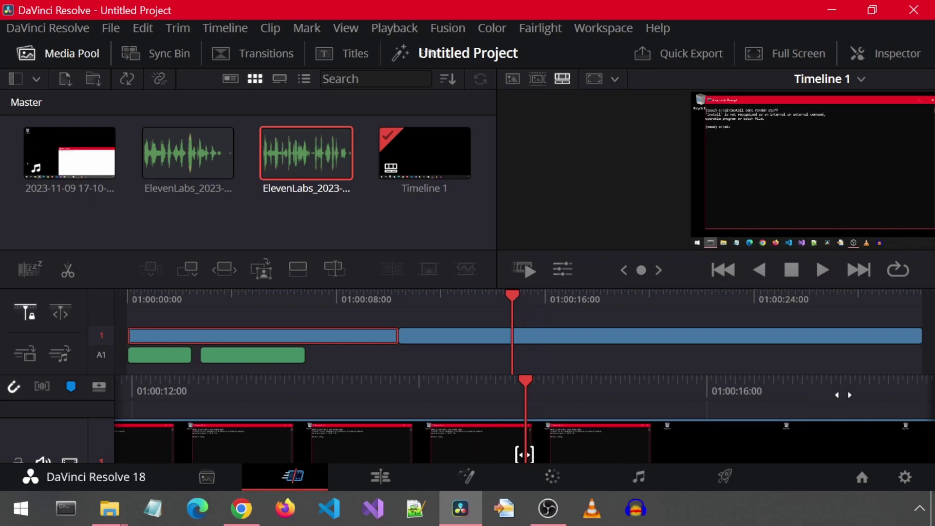
Step: Generate and download ElevenLabs speech for "and now you are done. close the prompt and now open notepad"
left_click(240, 508)
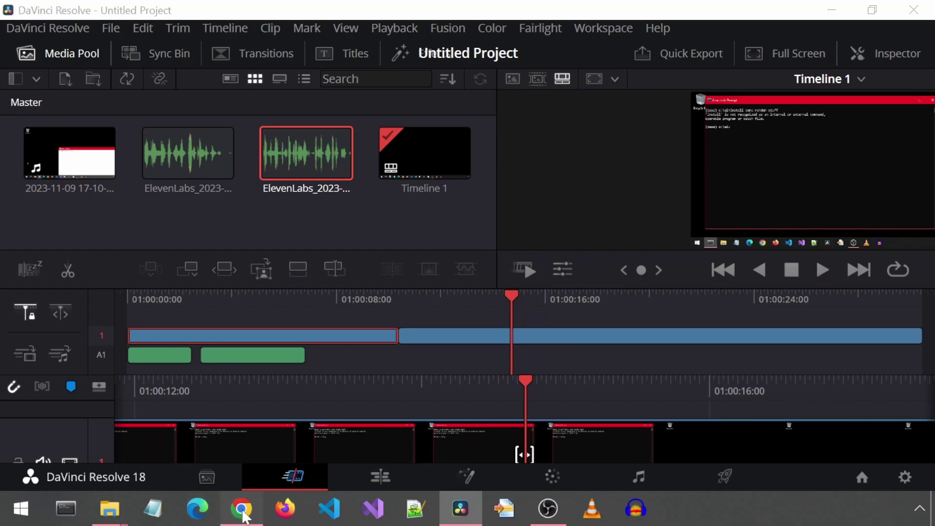
scroll(440, 370, "down", 2)
left_click(440, 369)
scroll(829, 313, "up", 4)
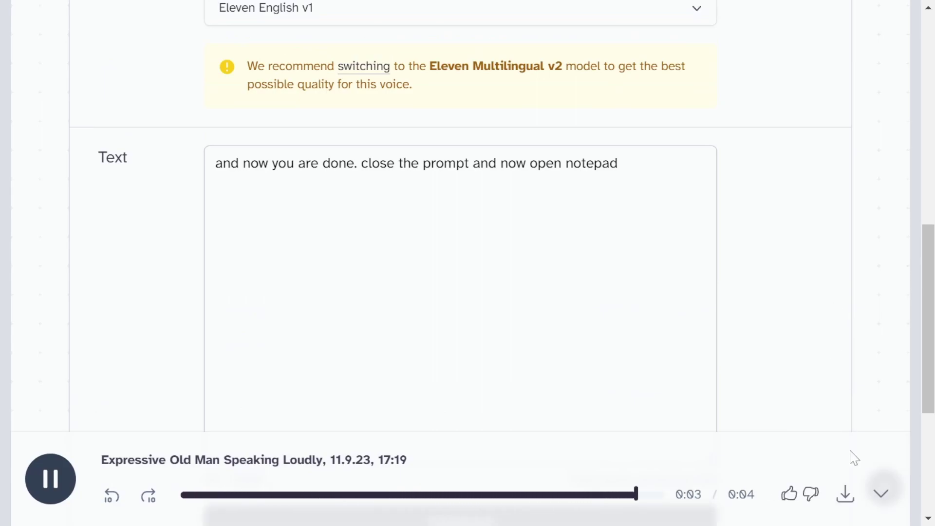
left_click(845, 496)
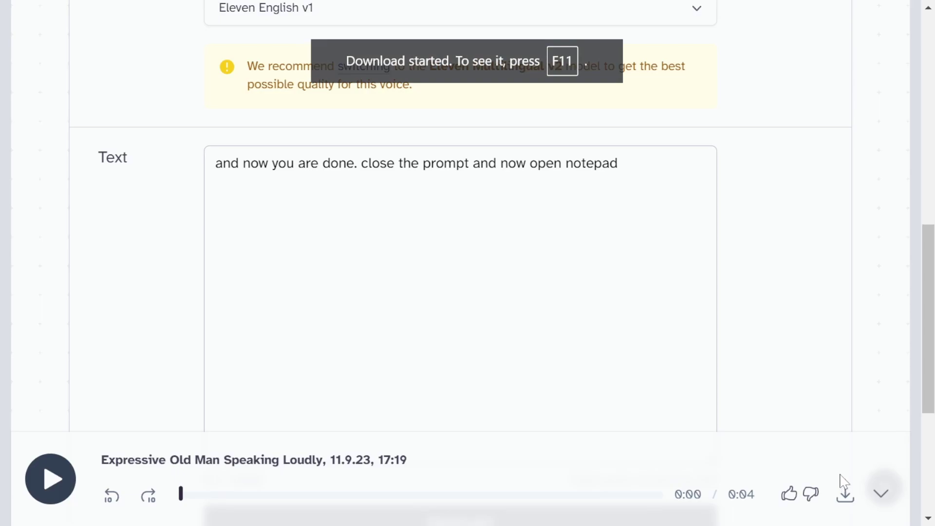
Step: Place the newest ElevenLabs MP3 from Downloads on the DaVinci Resolve audio track at the playhead as the third voice-over
key("alt+Tab")
mouse_move(110, 508)
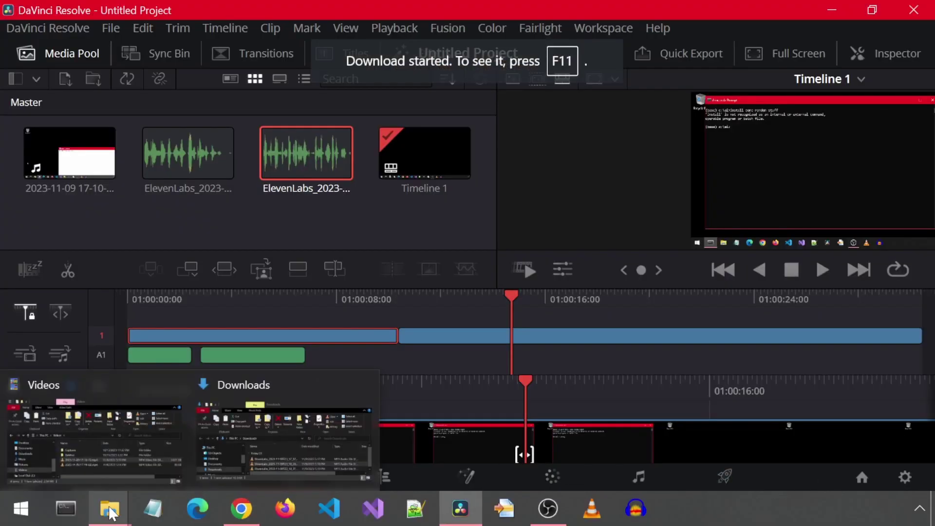
left_click(259, 427)
left_click_drag(446, 270, 501, 358)
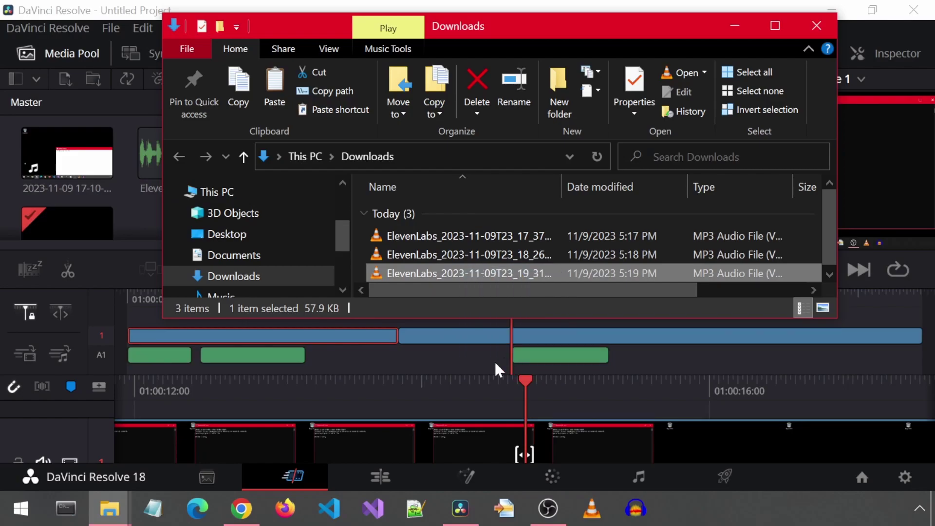
left_click(572, 314)
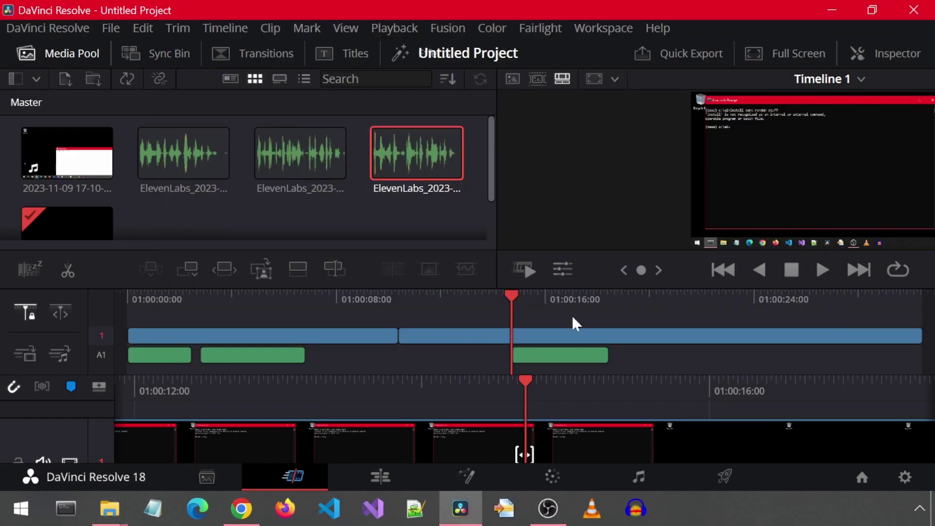
Step: Split the video just before the third voice-over, delete the section back to the previous cut, and play the edit past that voice-over
left_click(480, 298)
left_click_drag(450, 409, 784, 384)
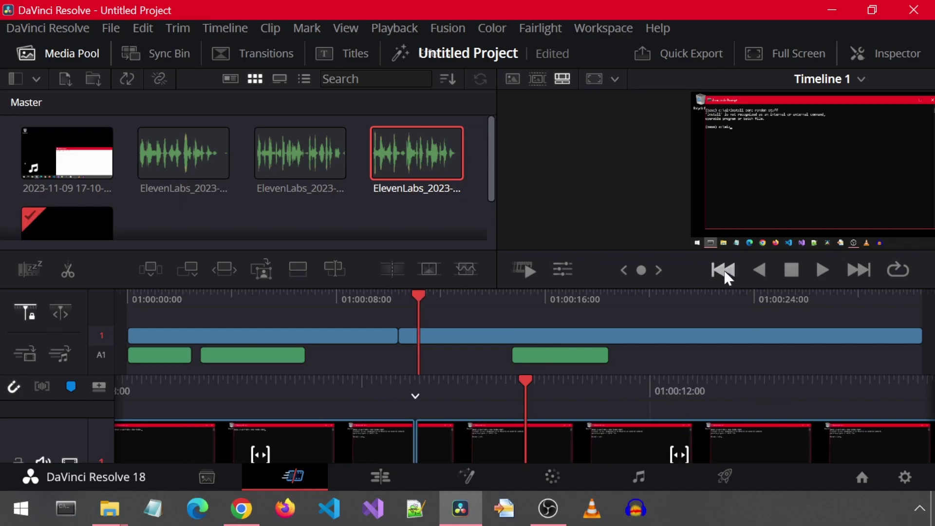
left_click(823, 270)
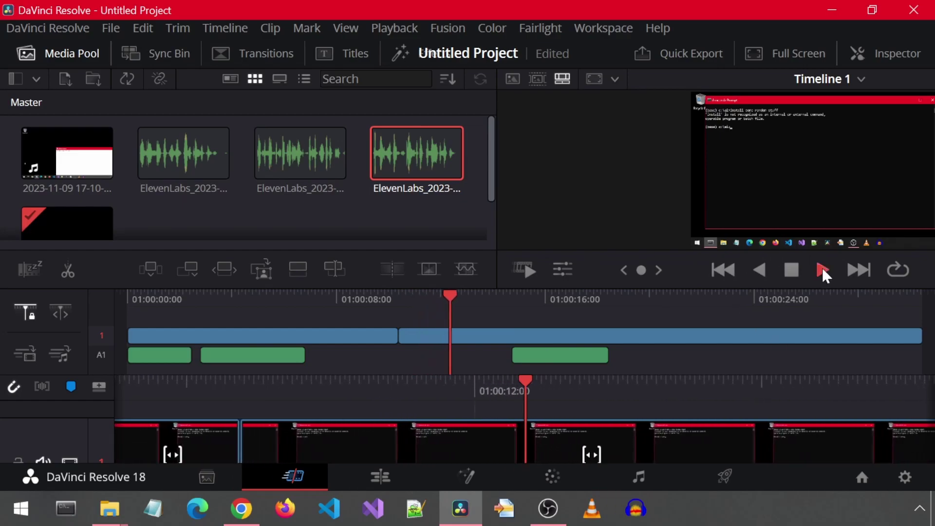
left_click(786, 269)
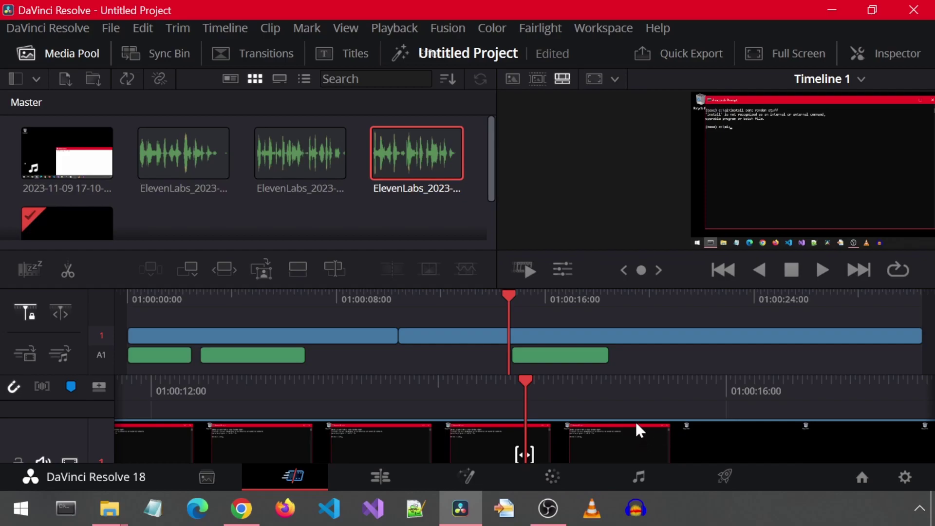
right_click(641, 451)
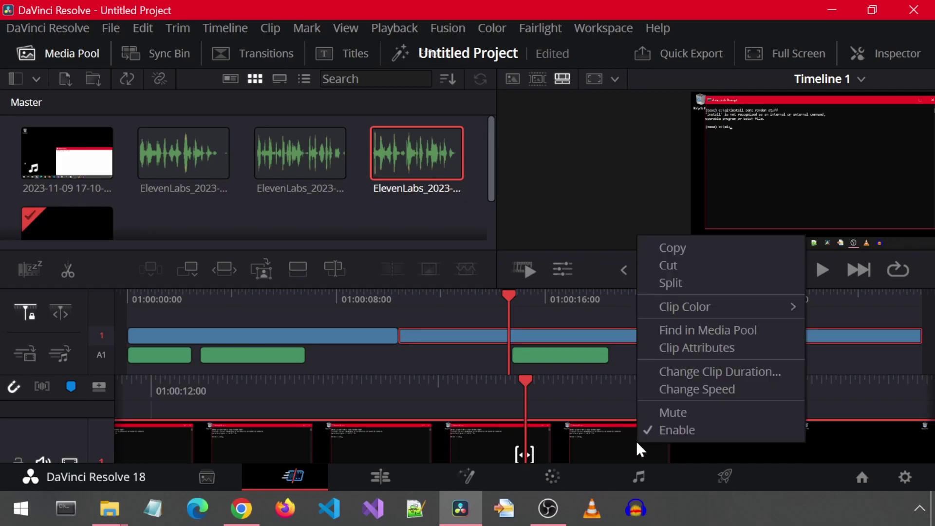
left_click(673, 284)
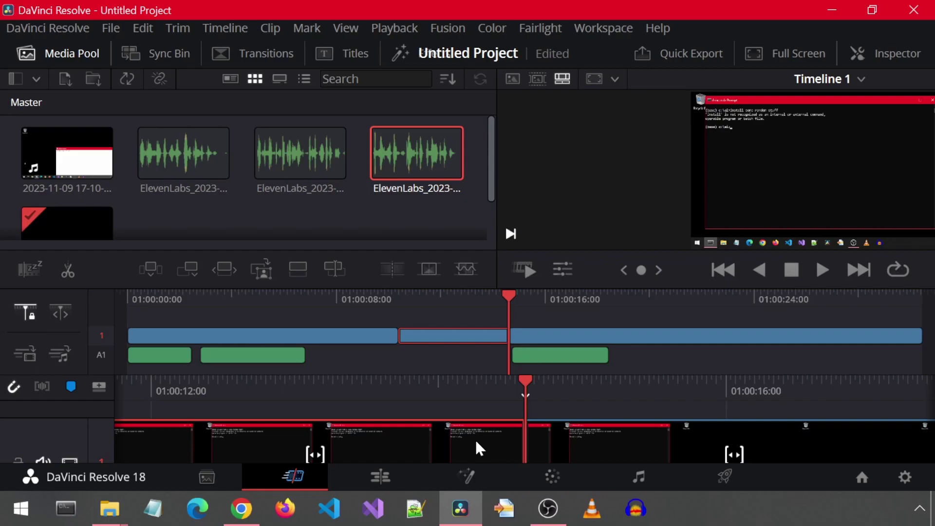
key("Delete")
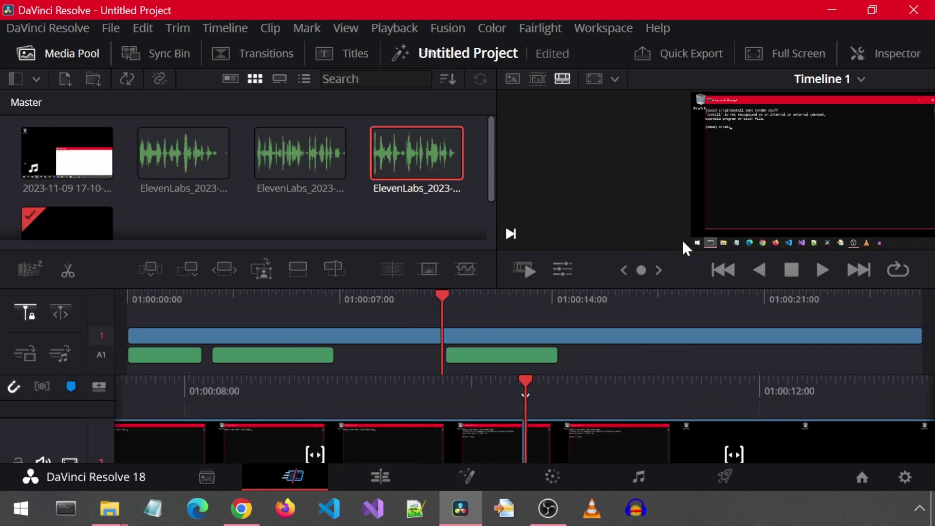
left_click(823, 267)
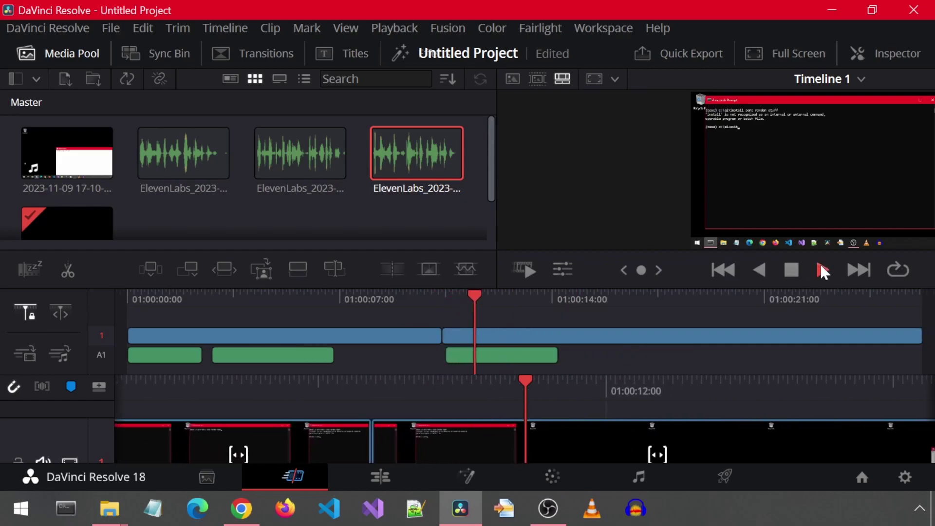
left_click(791, 271)
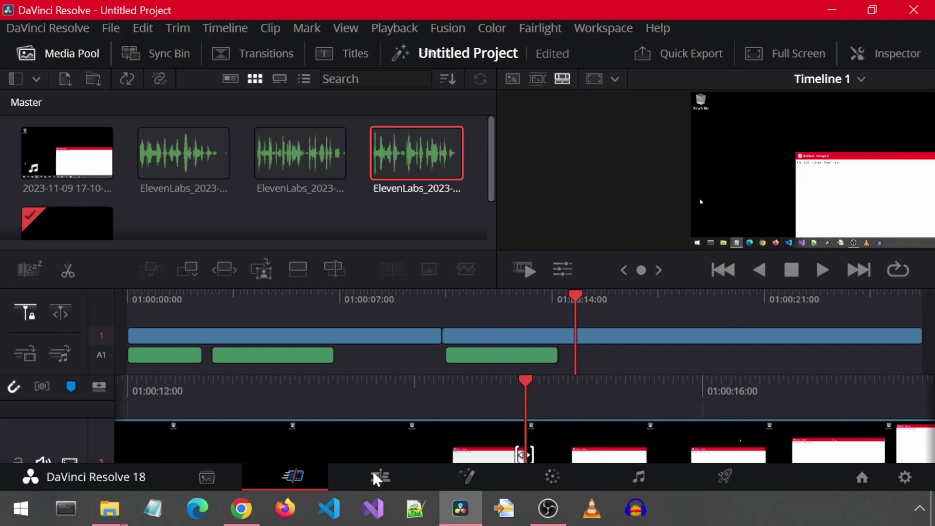
Step: Generate and download ElevenLabs speech for "type some more random stuff in notepad as the next step of this silly little install demo"
left_click(242, 509)
left_click_drag(621, 164, 19, 205)
type("t")
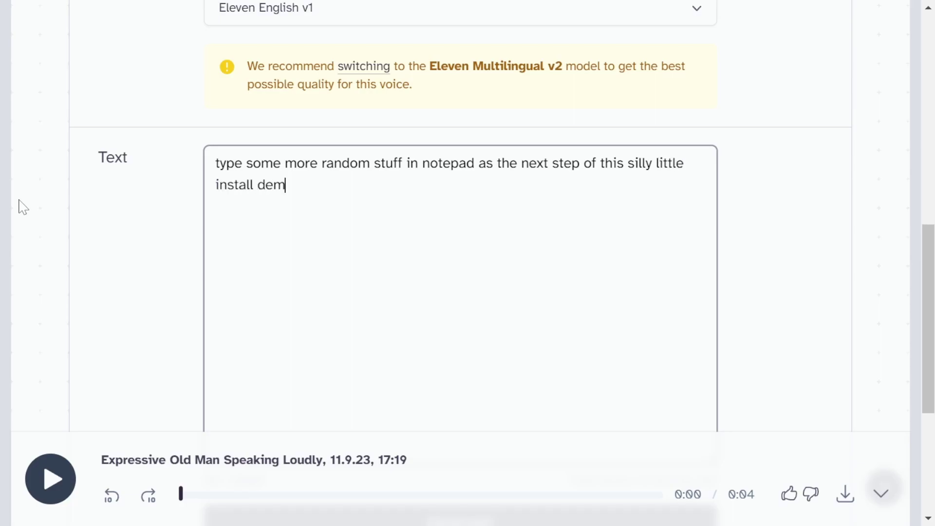
scroll(58, 235, "down", 4)
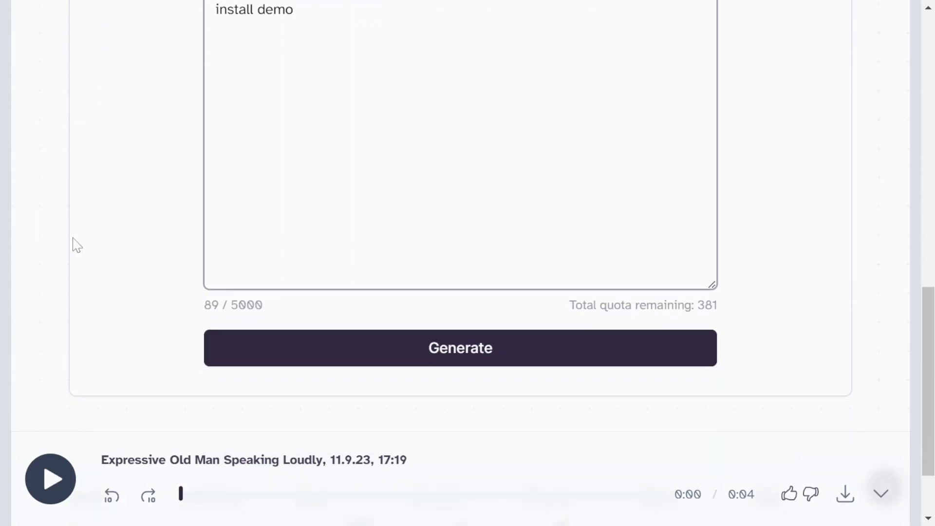
left_click(392, 347)
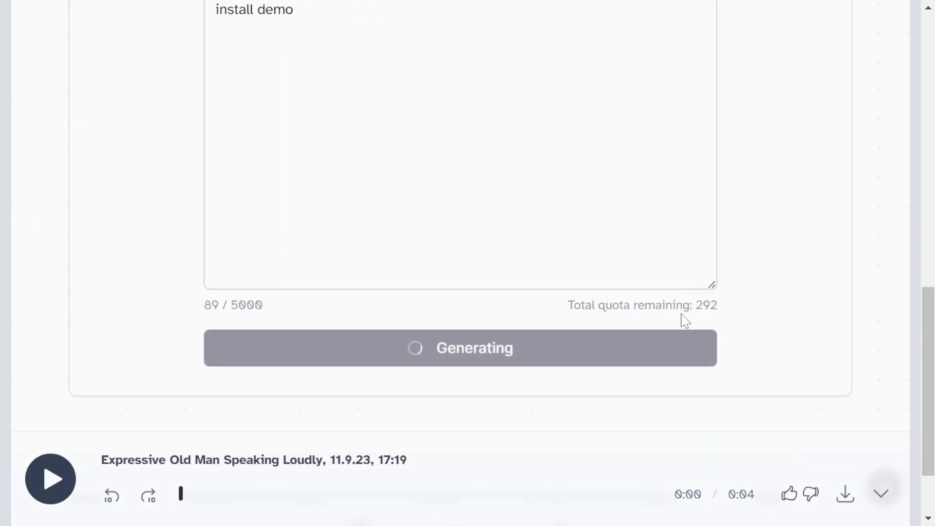
double_click(722, 309)
scroll(831, 268, "up", 2)
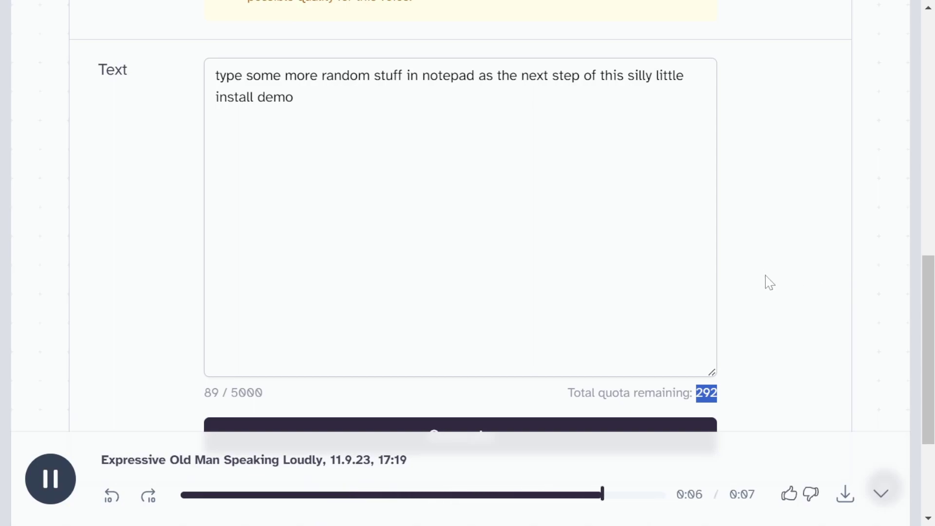
left_click(845, 497)
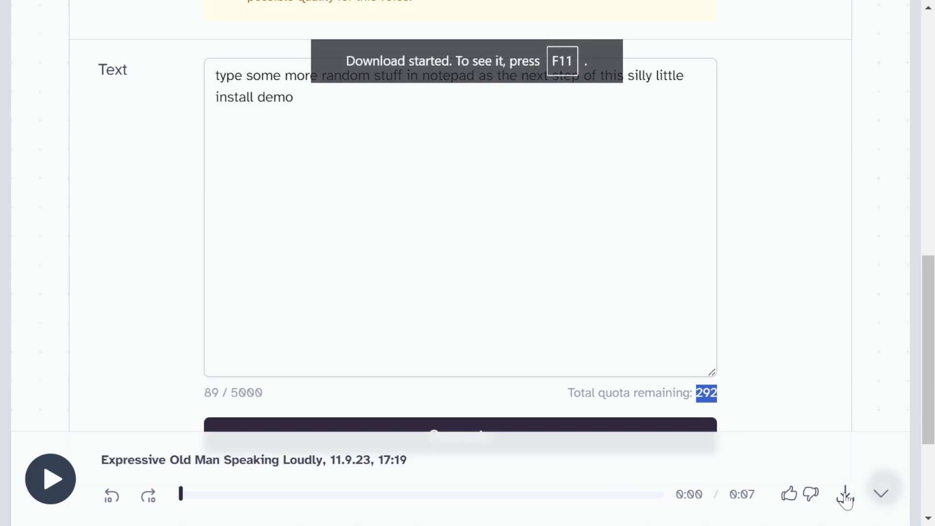
Step: Place the newest ElevenLabs MP3 on the DaVinci Resolve audio track just after the playhead and play the edit to just past it
key("alt+Tab")
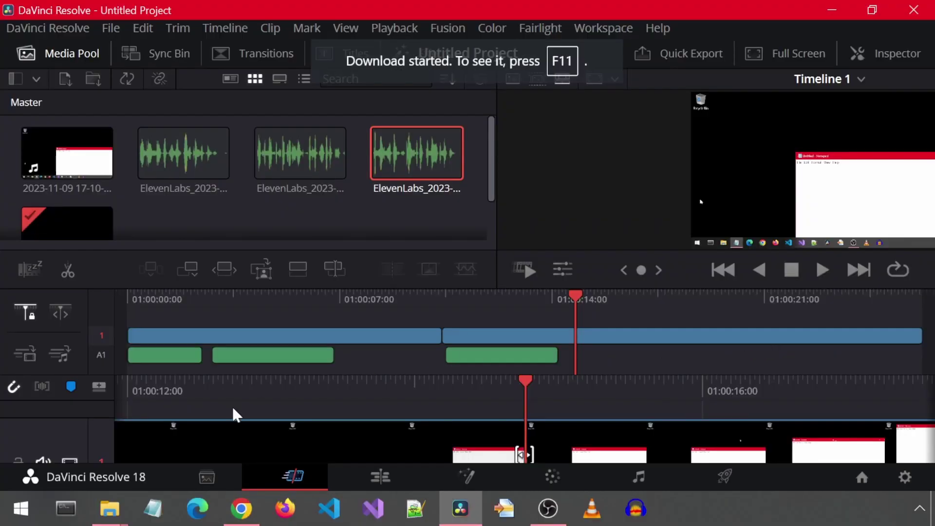
mouse_move(109, 509)
left_click(261, 455)
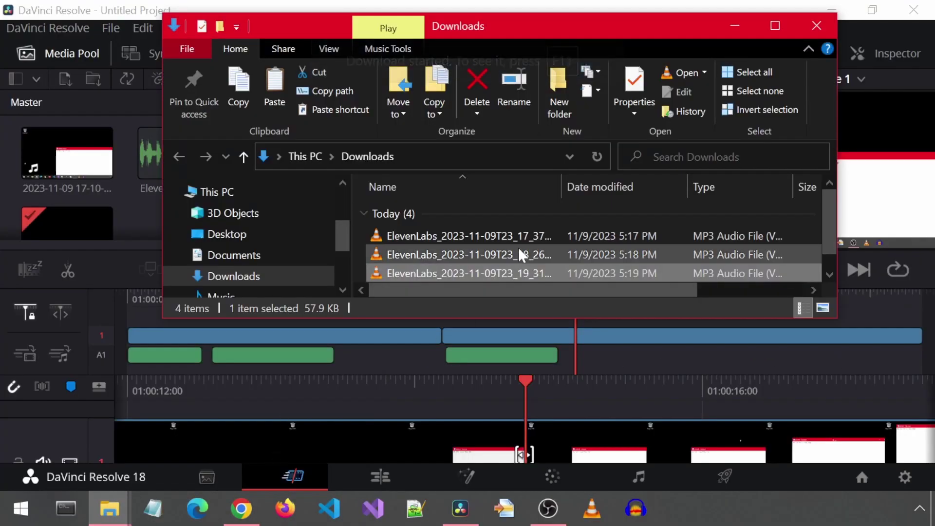
left_click_drag(484, 270, 594, 346)
left_click(567, 420)
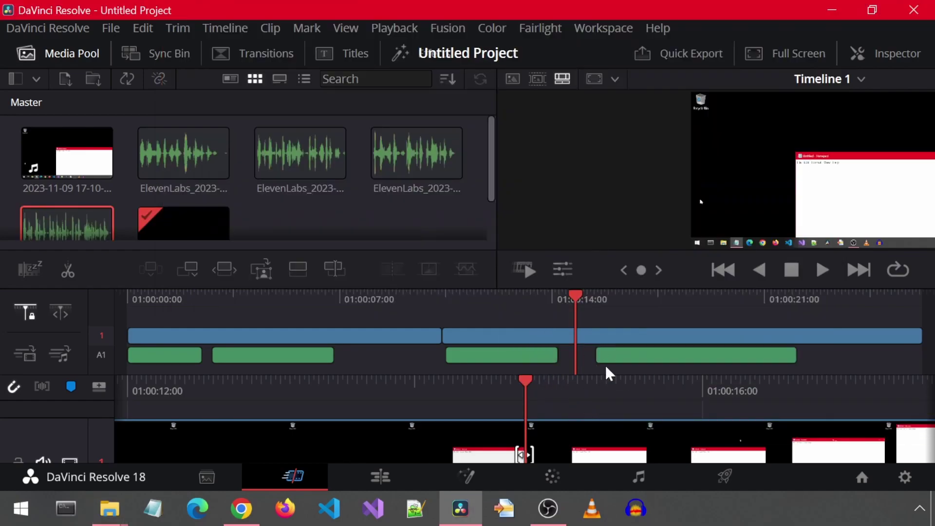
left_click(818, 268)
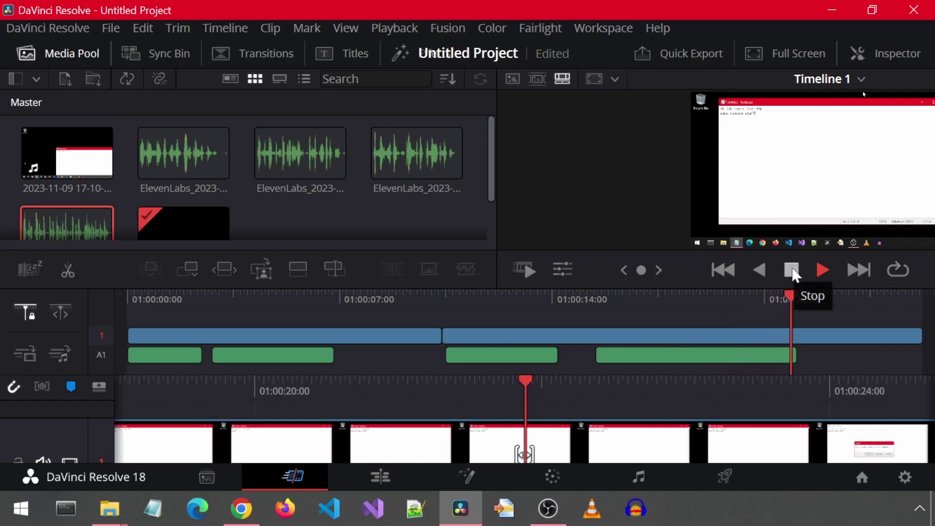
left_click(793, 271)
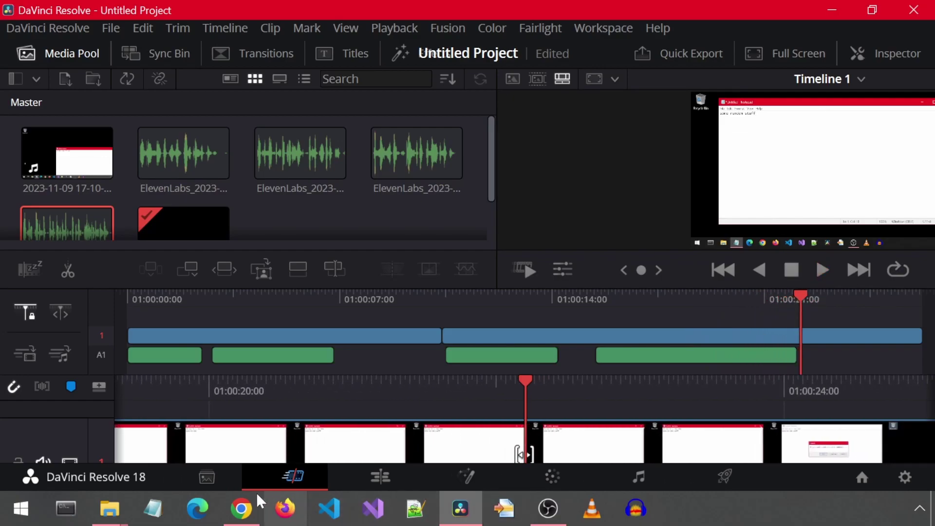
Step: Generate and download ElevenLabs speech for "close the notepad and now we are done. enjoy!"
left_click(242, 508)
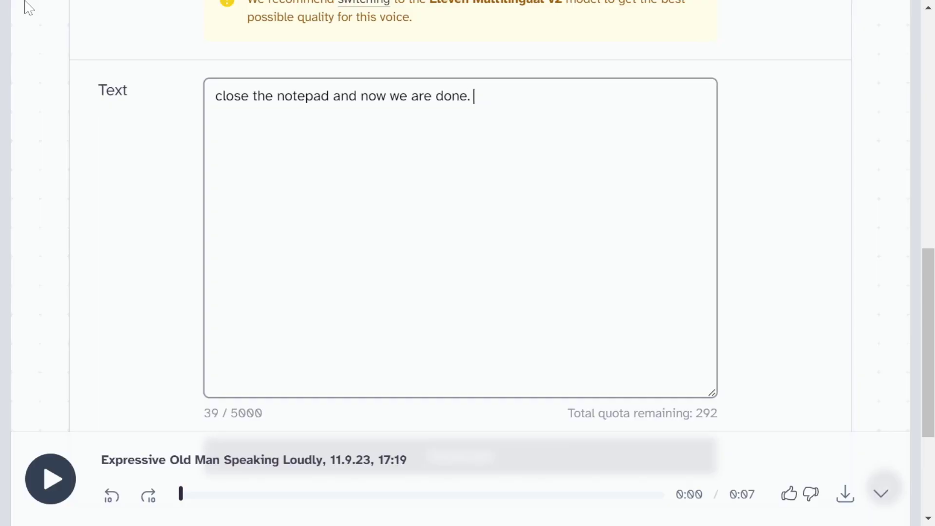
type("enjoy!")
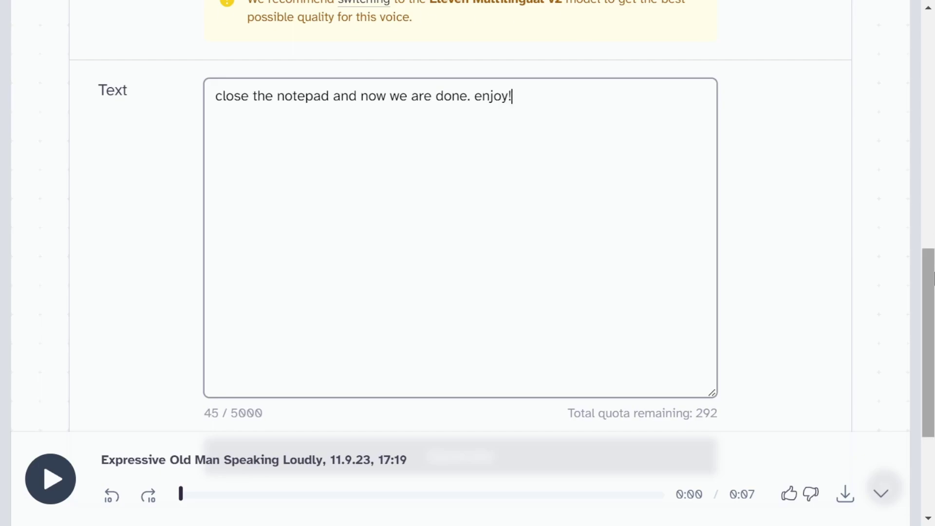
scroll(866, 323, "down", 2)
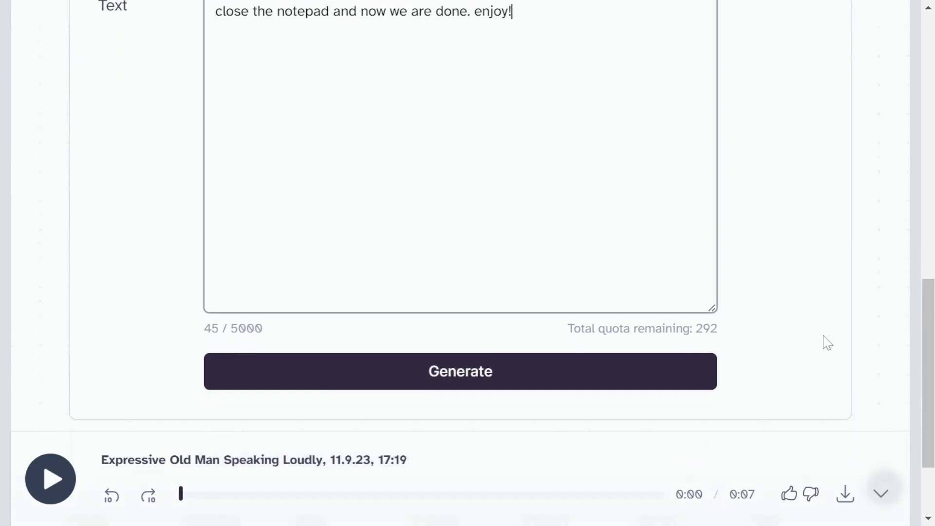
left_click(507, 382)
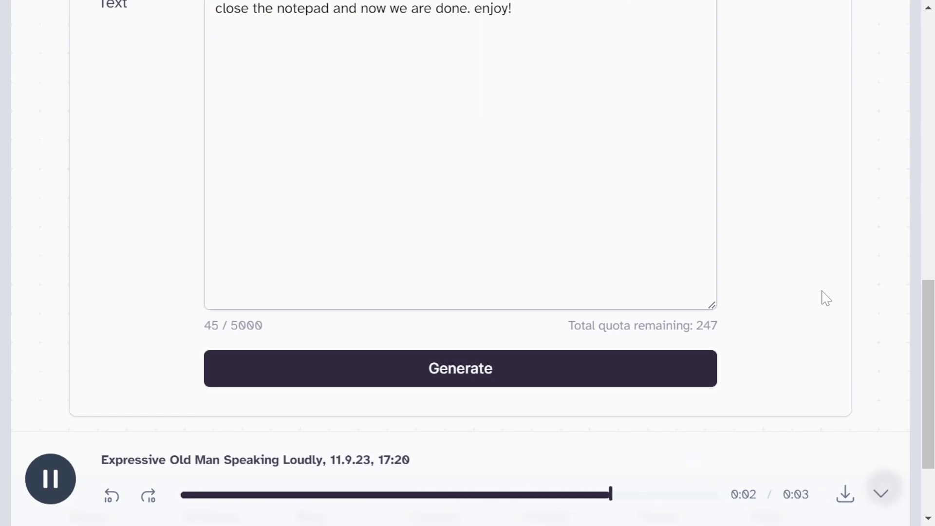
left_click(845, 495)
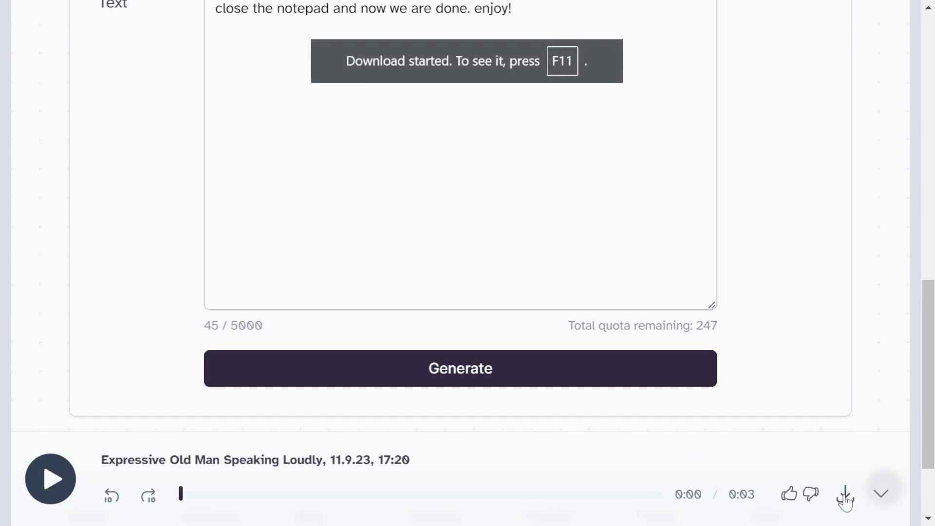
Step: Place the newest ElevenLabs MP3 from Downloads on the DaVinci Resolve audio track at the playhead as the fifth voice-over and play the edit to its end
key("alt+Tab")
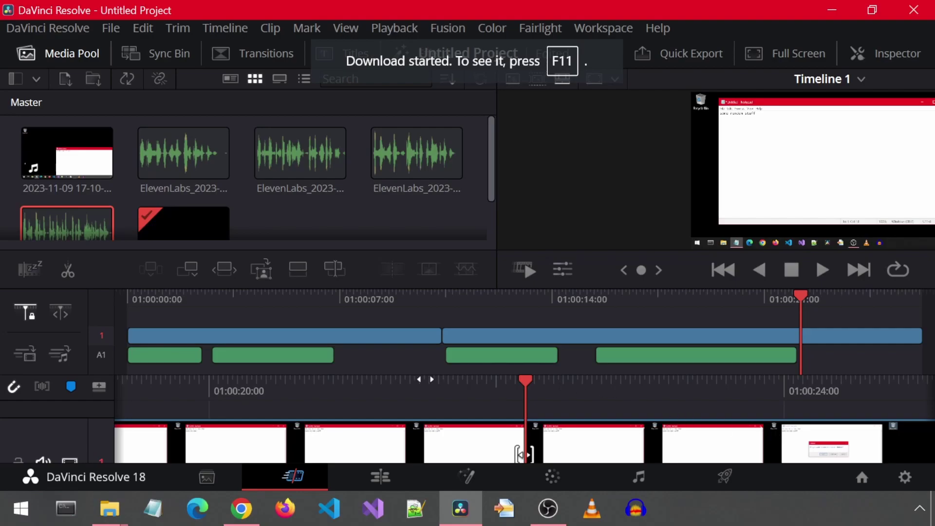
mouse_move(110, 509)
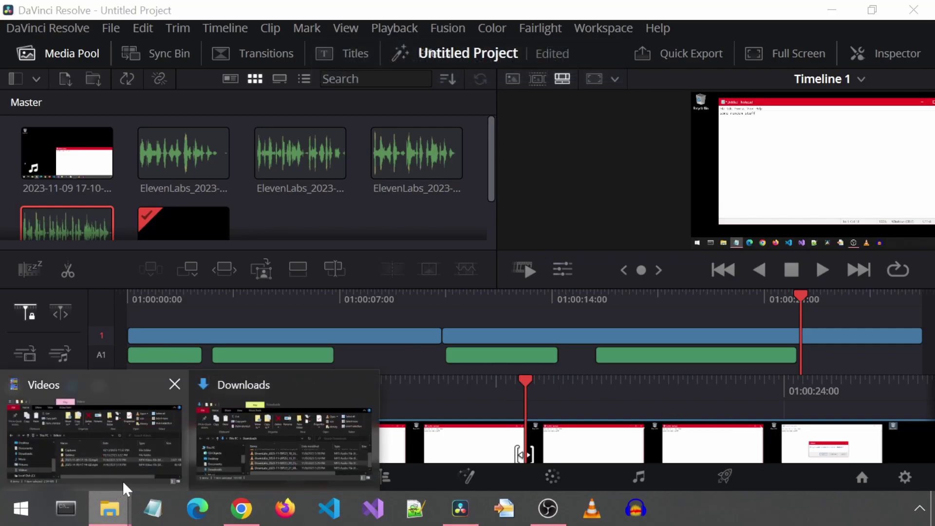
left_click(247, 451)
left_click_drag(469, 270, 813, 348)
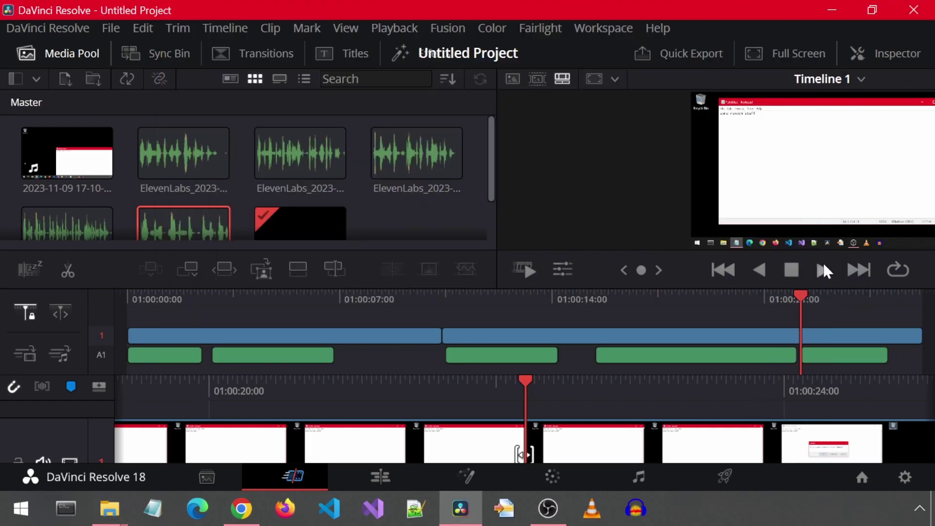
left_click(824, 268)
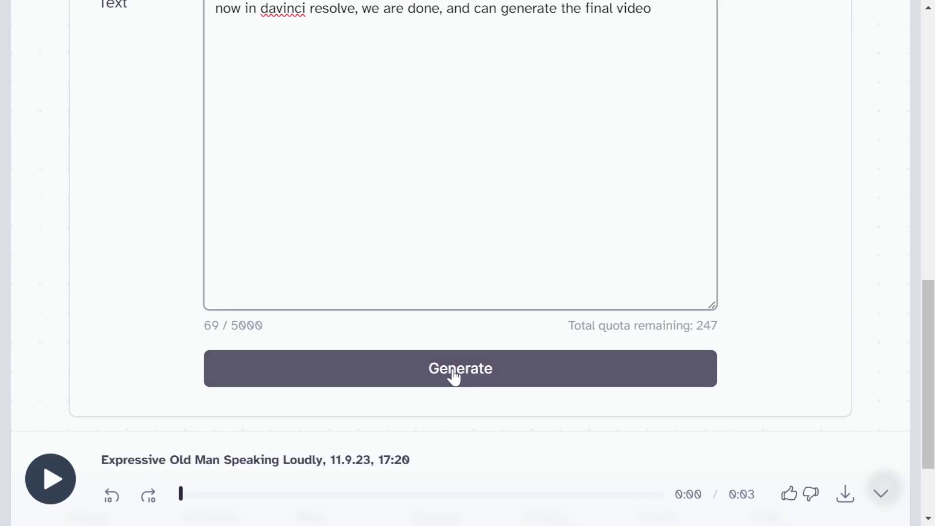
Step: Generate ElevenLabs speech for "now in davinci resolve, we are done, and can generate the final video"
left_click(453, 370)
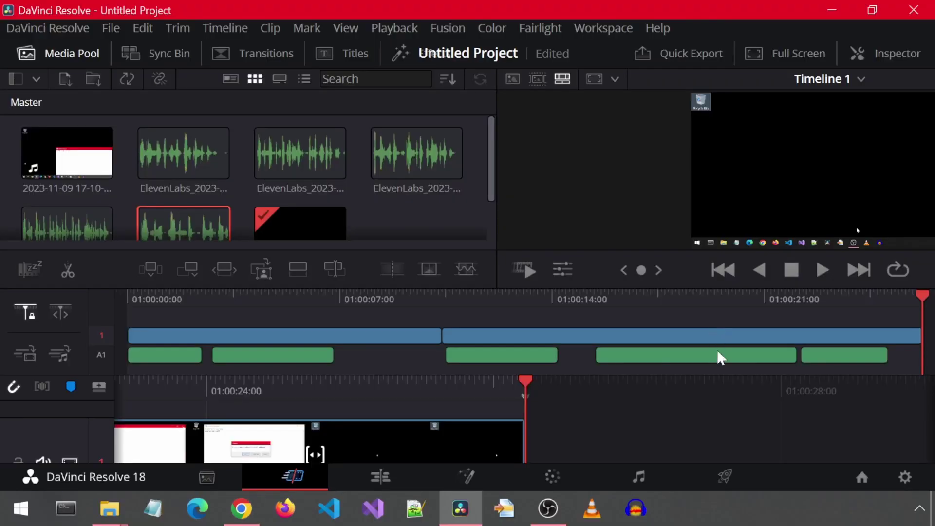
Step: Render the entire DaVinci Resolve timeline to the Desktop as Untitled.mov, using the Custom Export settings
left_click(721, 477)
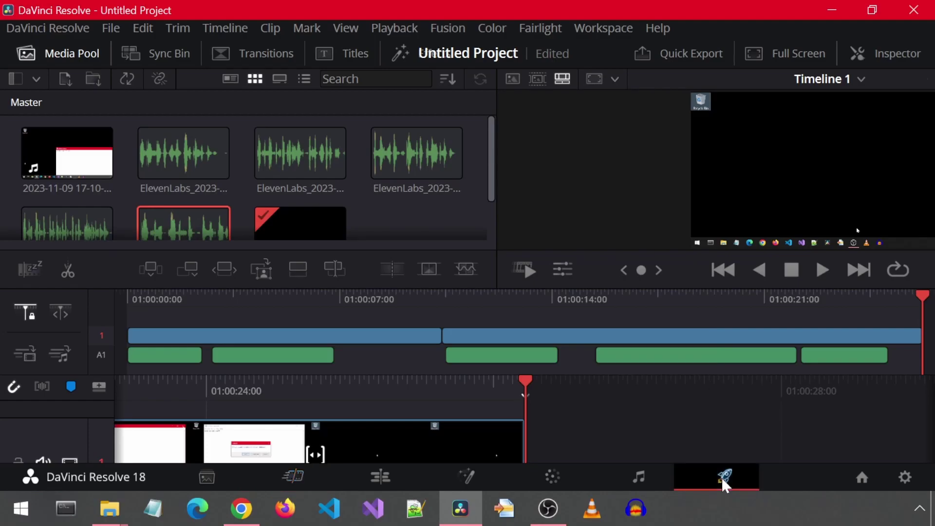
left_click(132, 200)
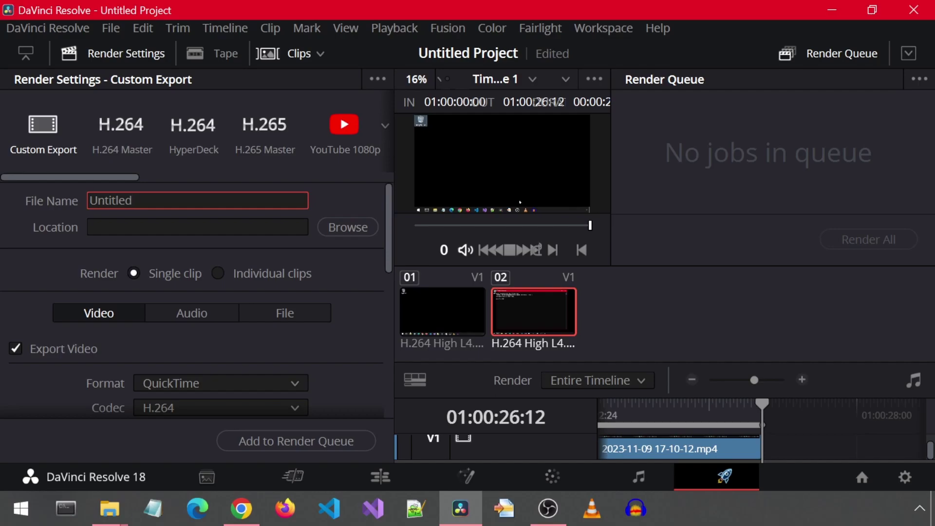
left_click(297, 437)
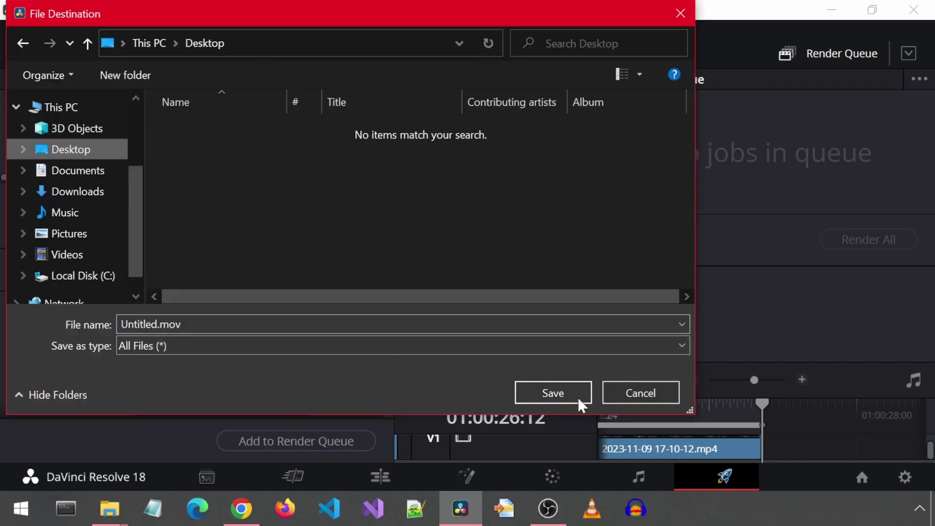
left_click(559, 392)
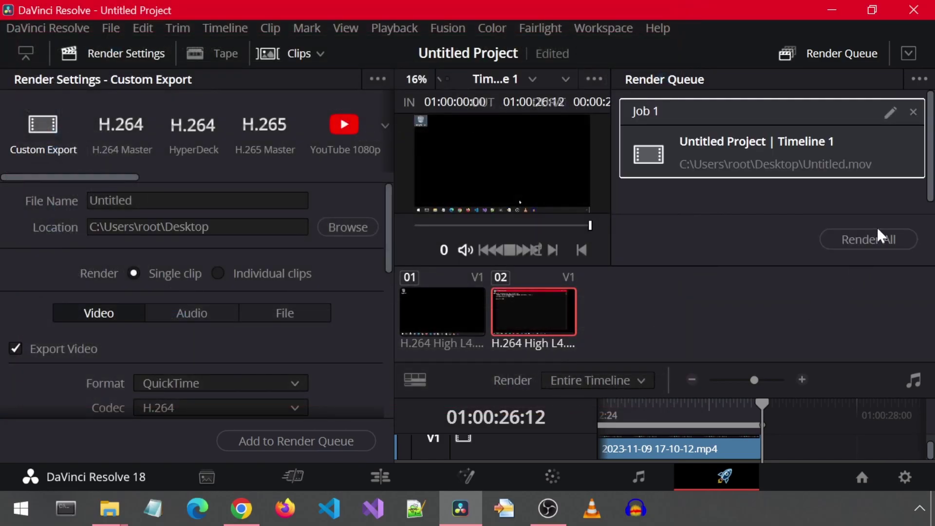
left_click(870, 241)
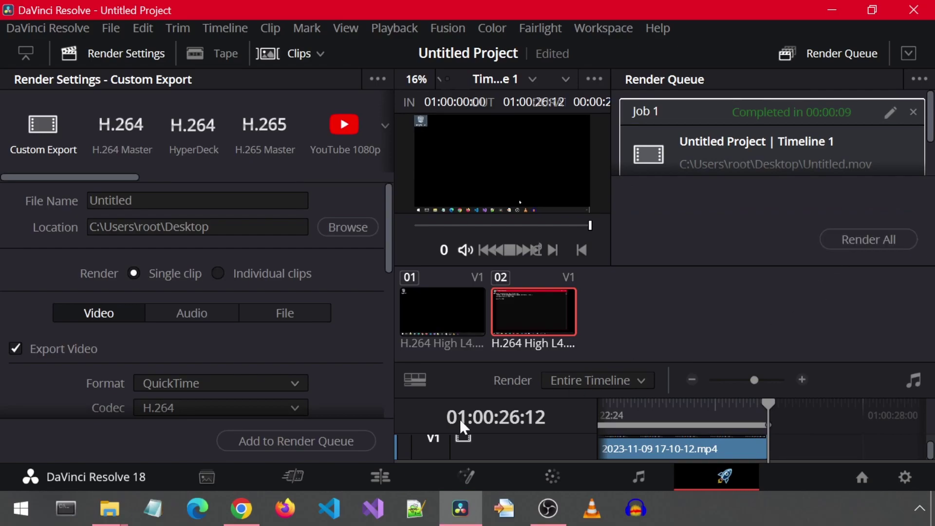
Step: Generate ElevenLabs speech for "lets take a look at the finished video!"
left_click(241, 509)
key("ctrl+a")
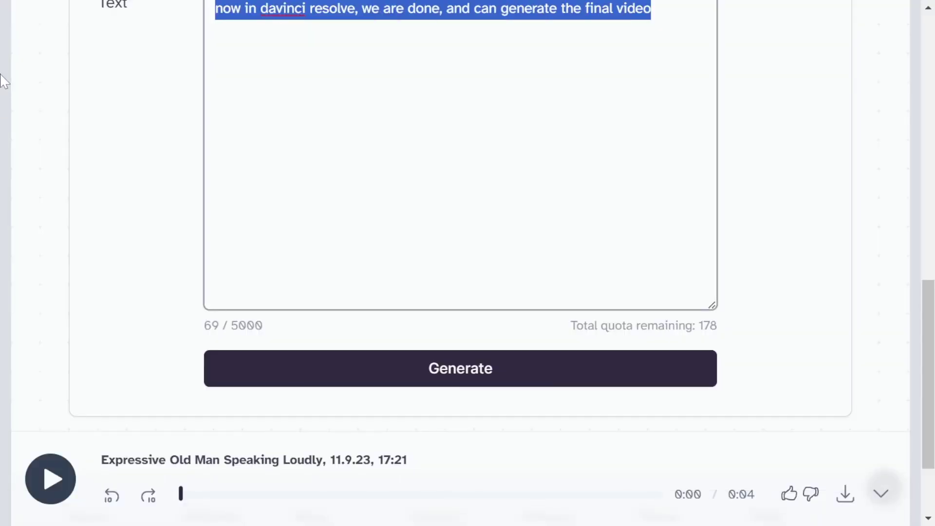
type("lets take a look at the finsh")
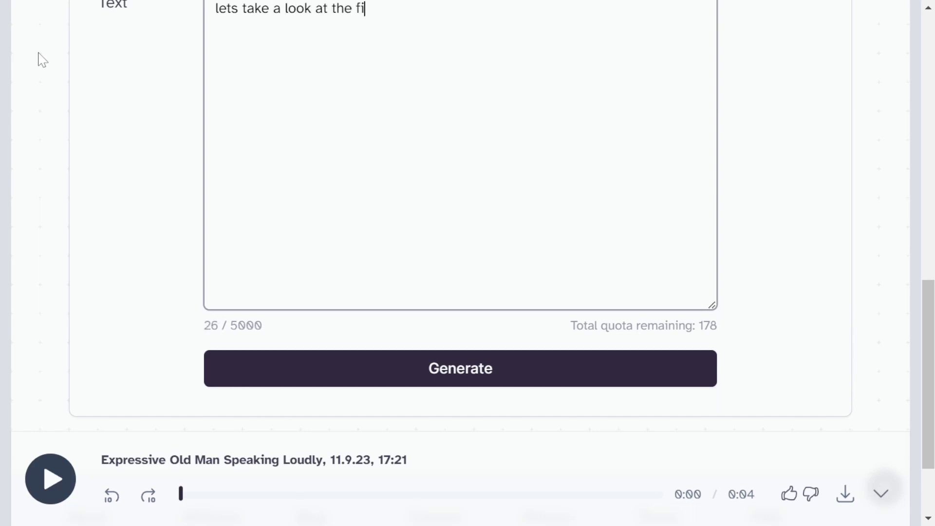
key("BackSpace")
type("ished video!")
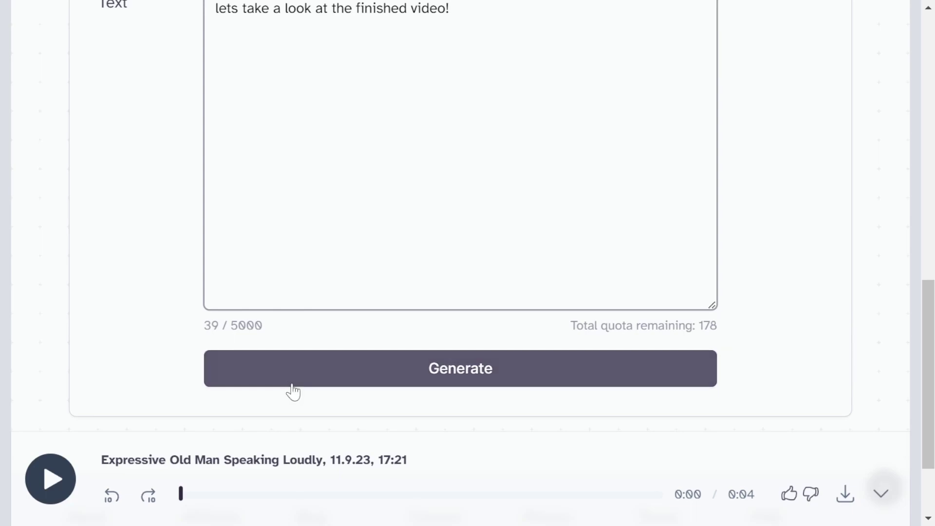
left_click(292, 378)
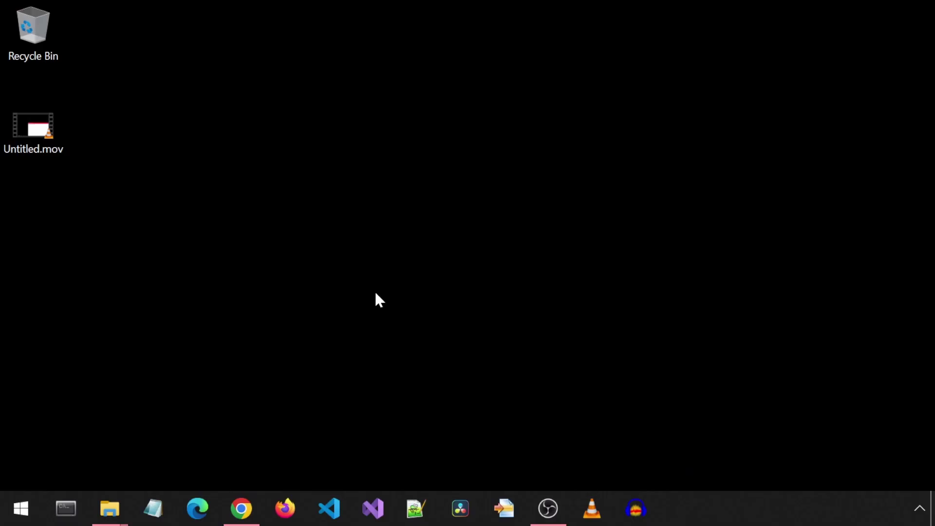
Step: Open the rendered Untitled.mov from the desktop and watch it
double_click(42, 130)
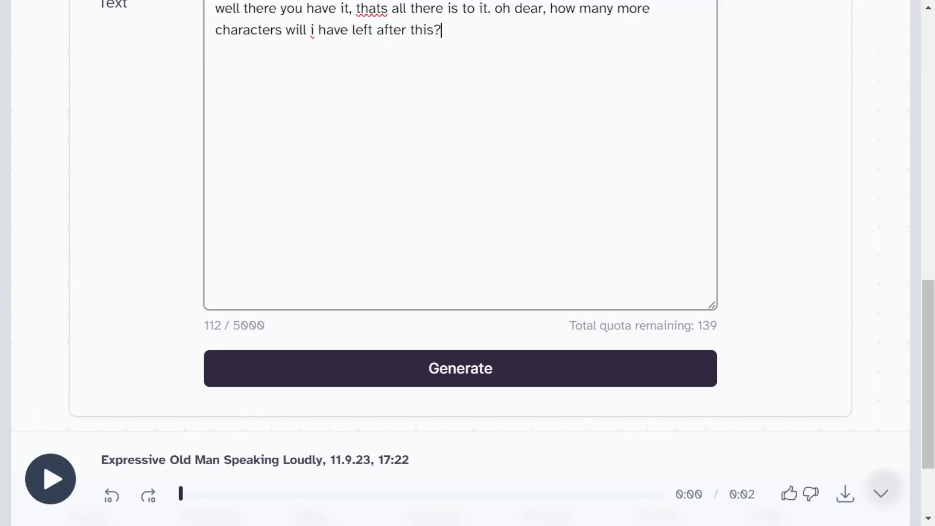
Step: Generate ElevenLabs speech for "well there you have it, thats all there is to it. oh dear, how many more characters will i have left after this?"
left_click(474, 378)
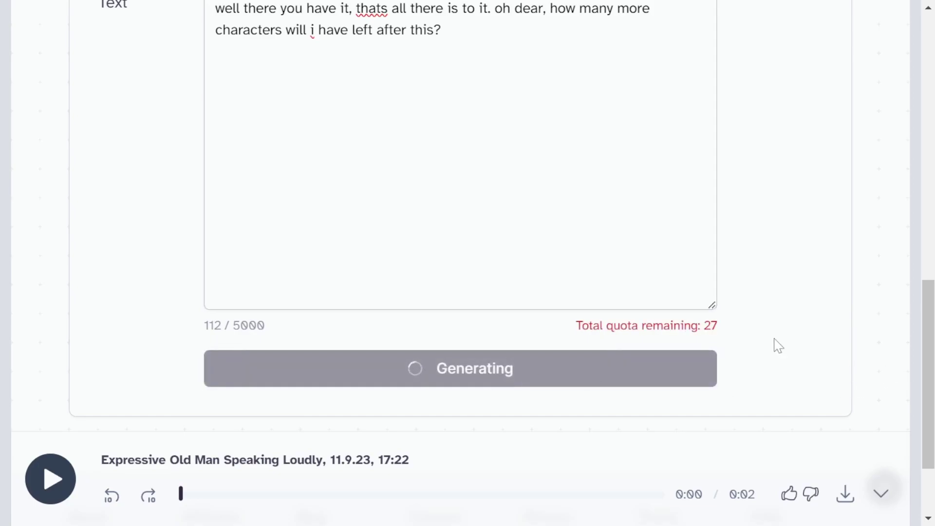
left_click_drag(721, 329, 565, 334)
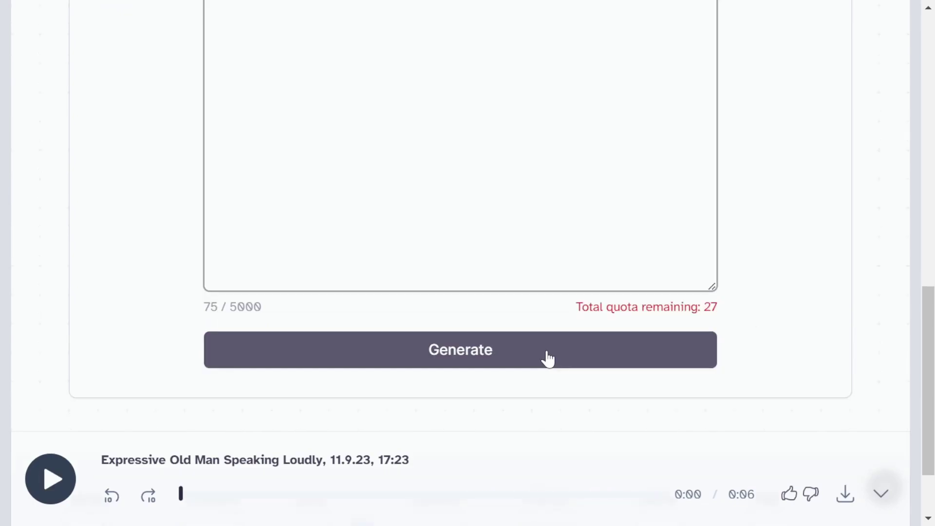
Step: Try to generate speech for "i might need to look into another tts solution once i run out of characters" and dismiss the notice
left_click(547, 359)
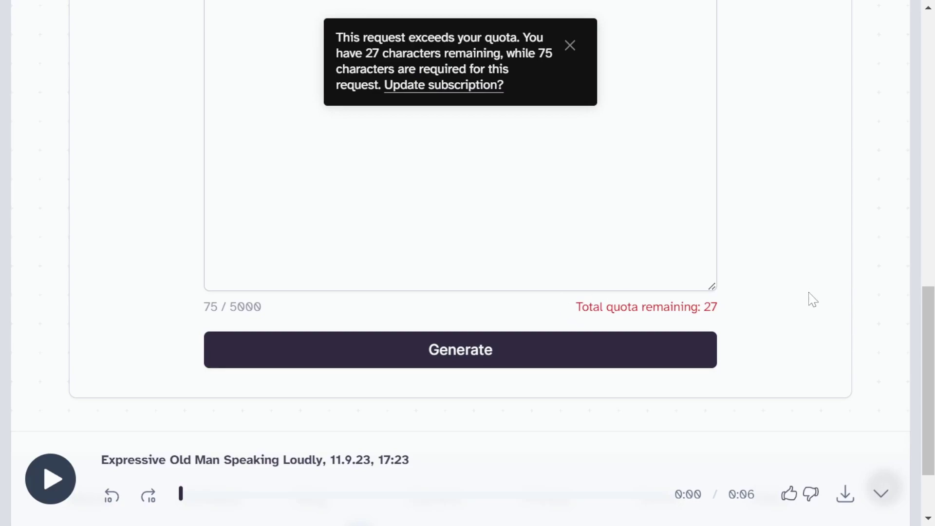
left_click(572, 47)
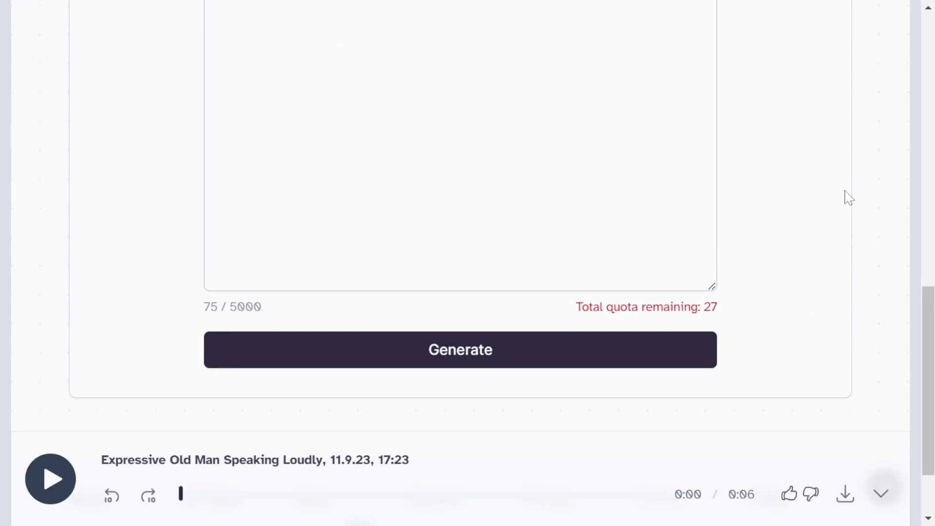
Step: Shorten the text to "i might need to look into a" and generate its speech
scroll(836, 209, "up", 2)
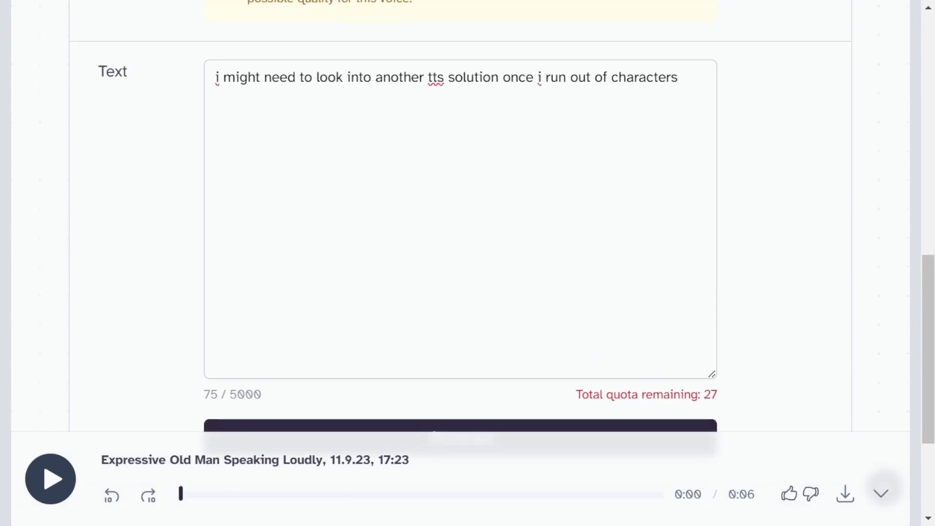
left_click(678, 77)
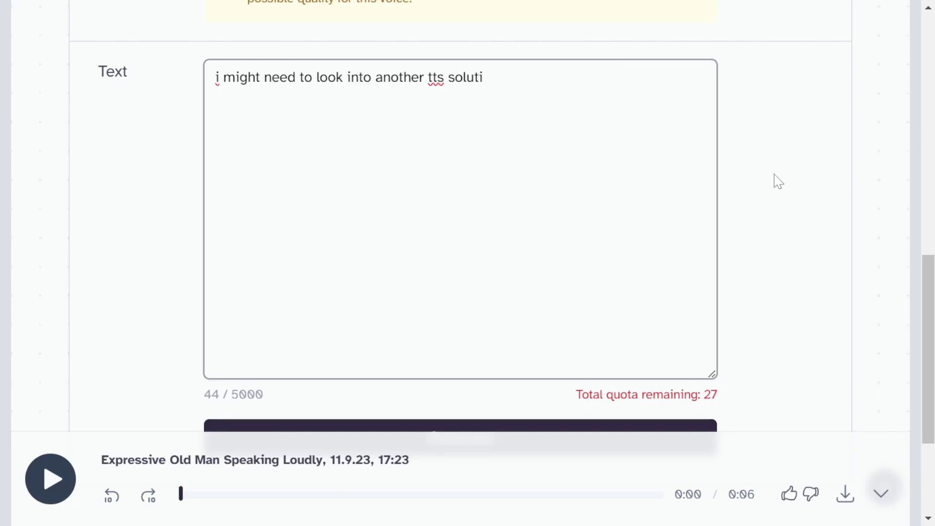
key("BackSpace")
key("BackSpace")
key("BackSpace")
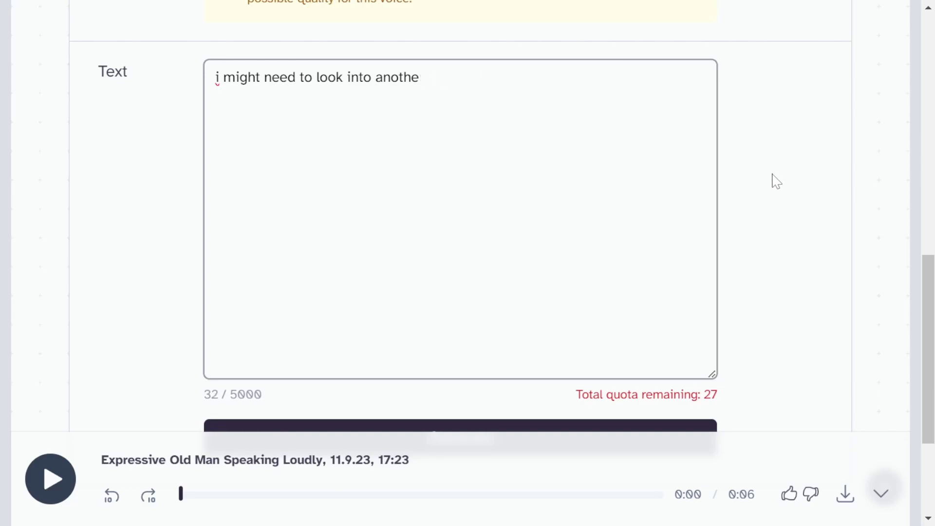
key("BackSpace")
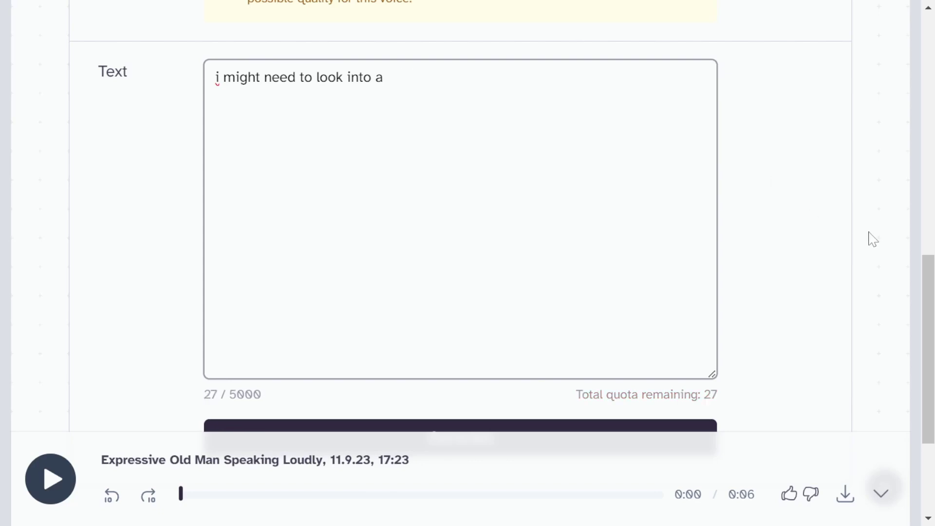
scroll(869, 238, "down", 2)
left_click(622, 353)
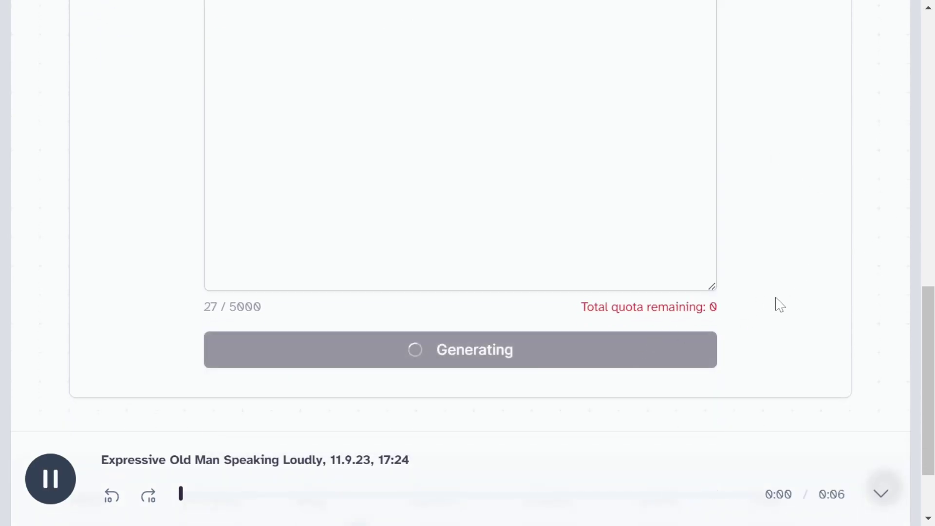